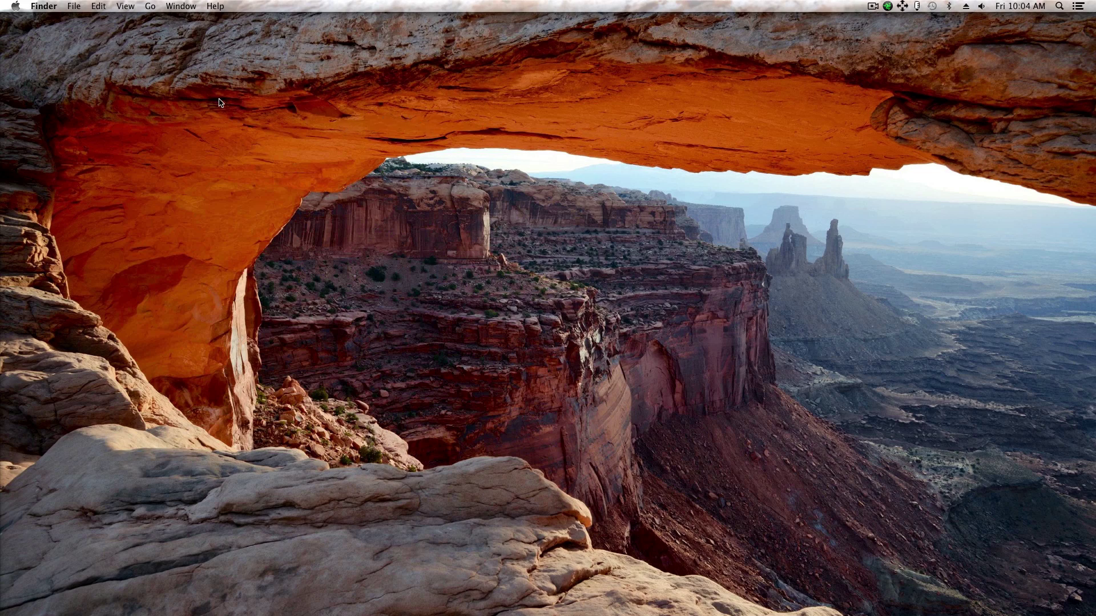
Open the Java preferences from System Preferences, then quit the Java Control Panel and return to the full preferences overview
{"action": "left_click_drag", "start_coordinate": [154, 52], "coordinate": [1061, 607]}
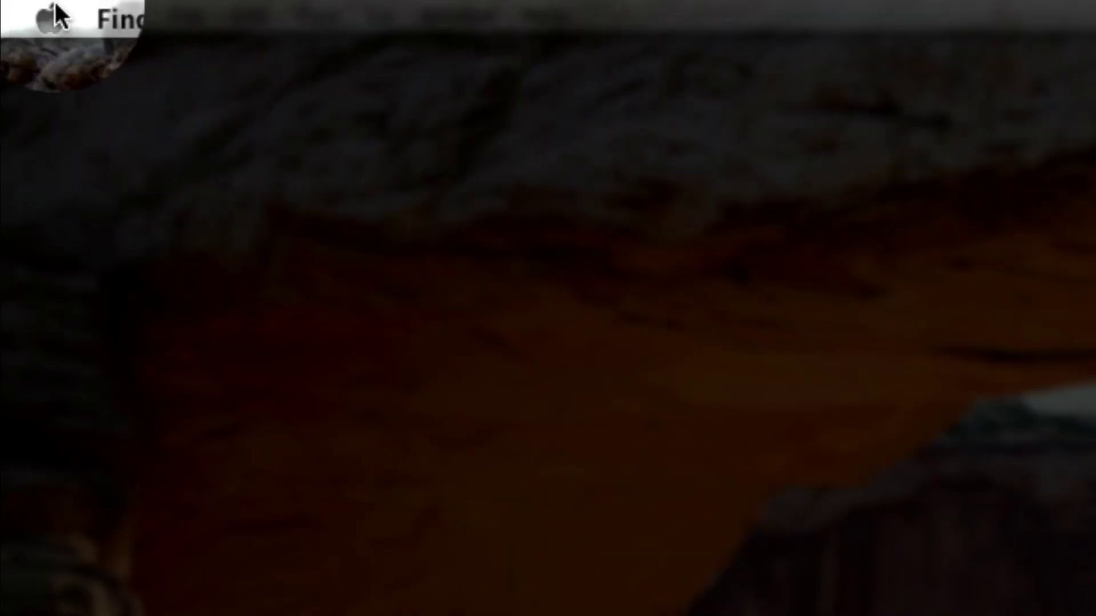
{"action": "left_click", "coordinate": [53, 12]}
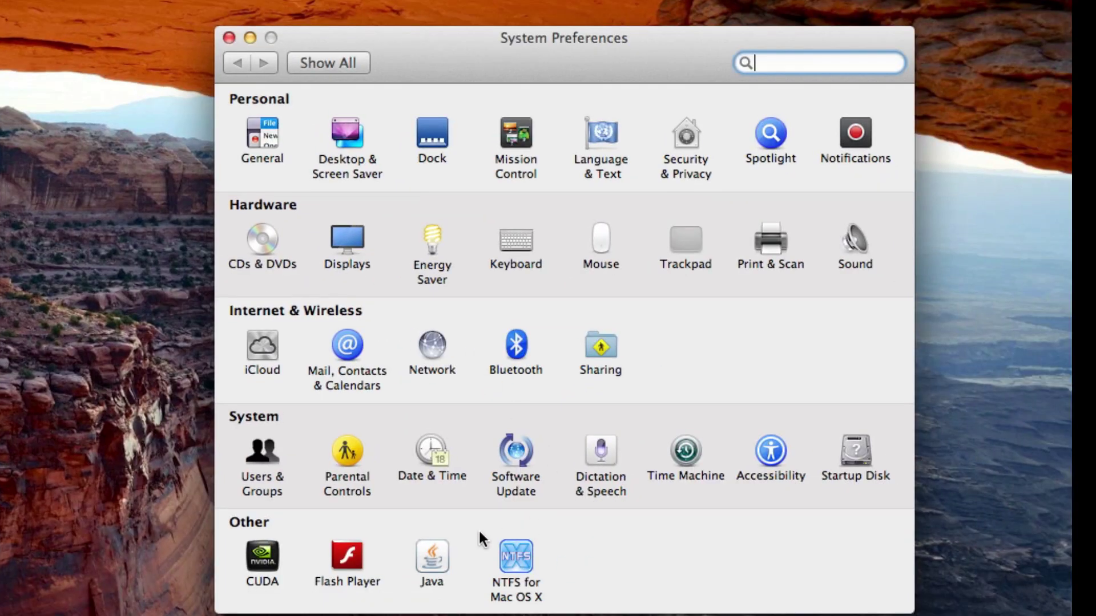
{"action": "left_click", "coordinate": [435, 562]}
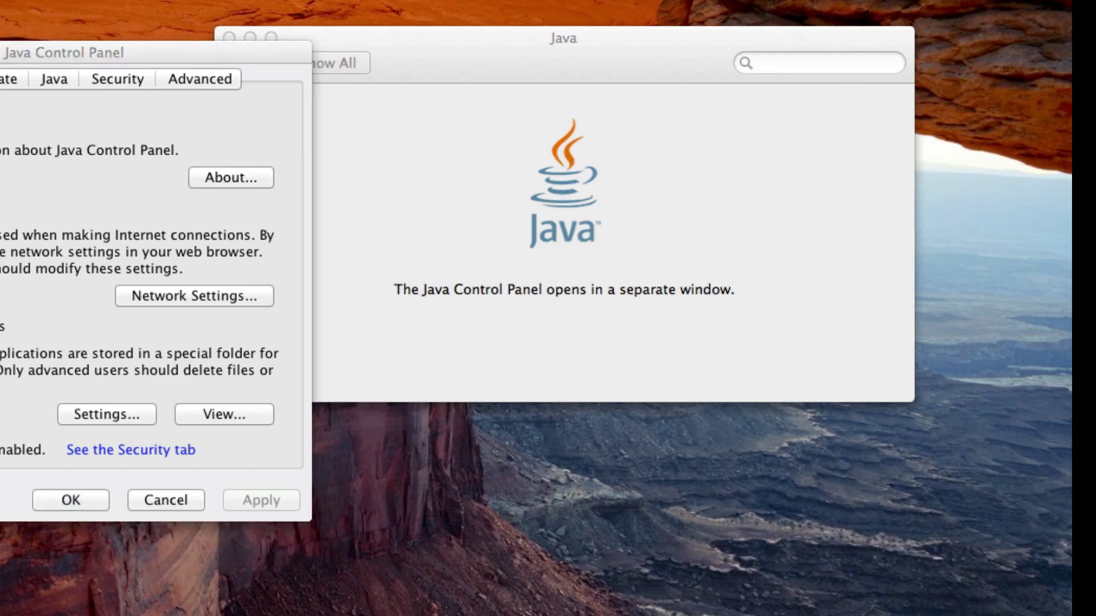
{"action": "key", "text": "super+q"}
{"action": "left_click", "coordinate": [355, 62]}
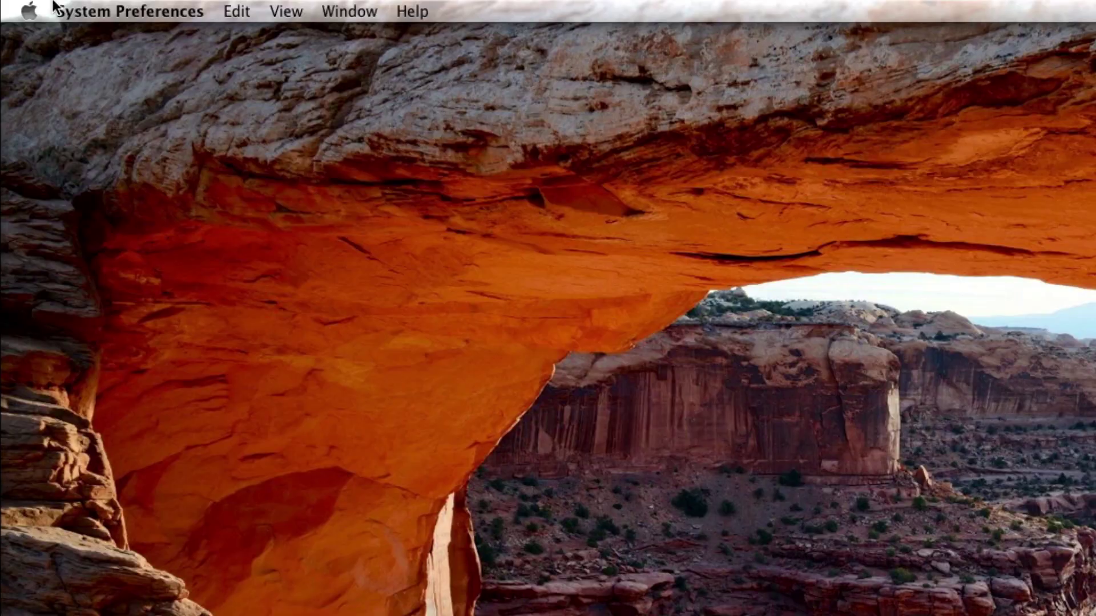
Check the Mac for available software updates, expand the full list of system updates, and close the App Store window
{"action": "left_click", "coordinate": [32, 11]}
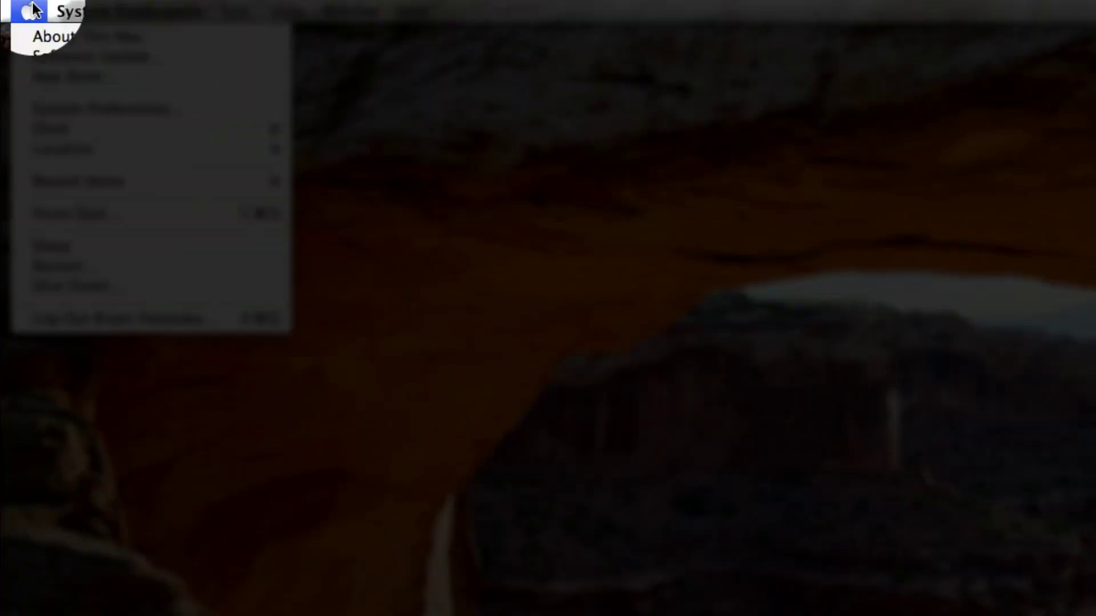
{"action": "left_click", "coordinate": [87, 57]}
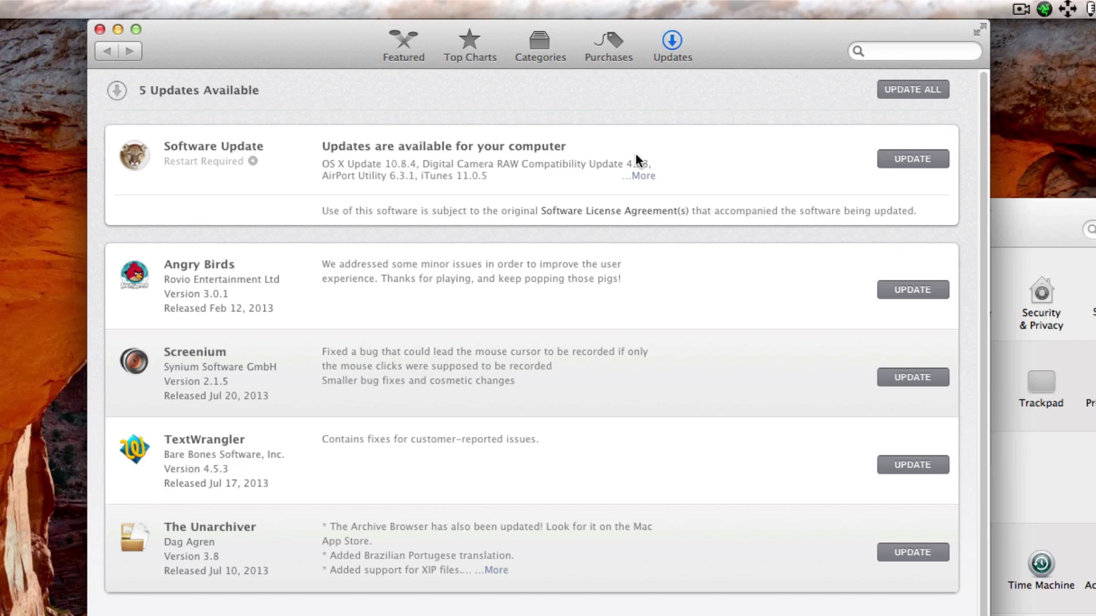
{"action": "left_click", "coordinate": [643, 176]}
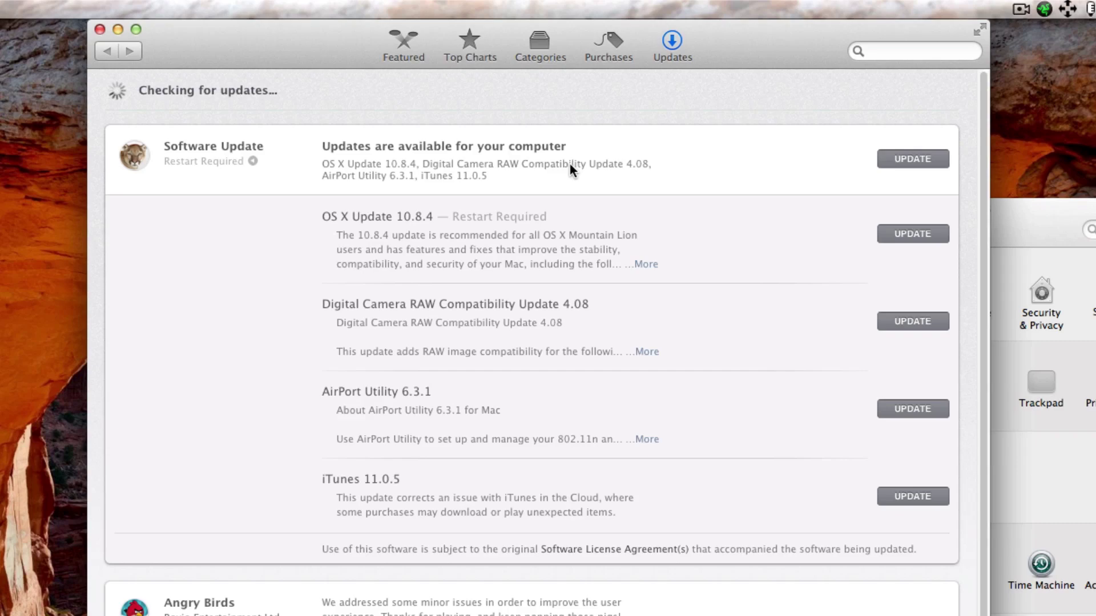
{"action": "left_click", "coordinate": [99, 29]}
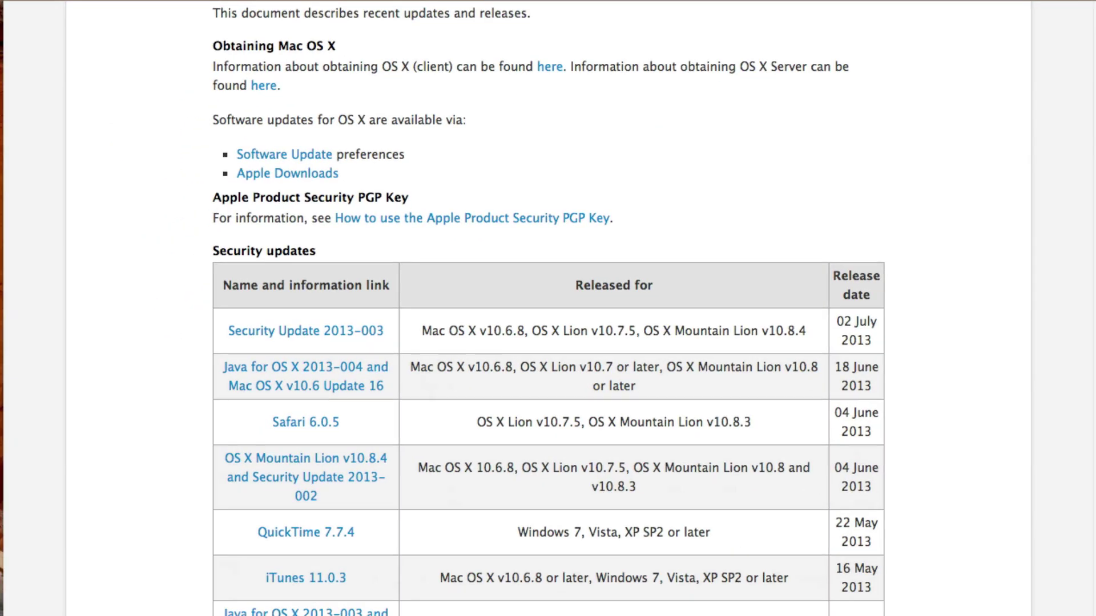
Open the Java for OS X 2013-004 and Mac OS X v10.6 Update 16 article from Apple's security updates list
{"action": "scroll", "coordinate": [134, 242], "scroll_direction": "up", "scroll_amount": 5}
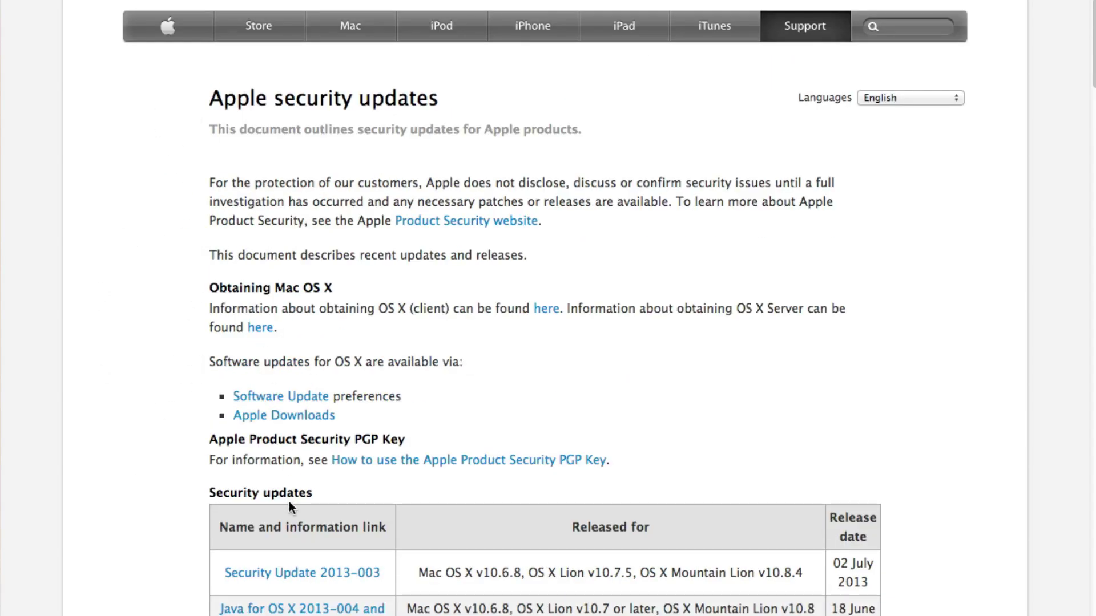
{"action": "scroll", "coordinate": [249, 540], "scroll_direction": "down", "scroll_amount": 1}
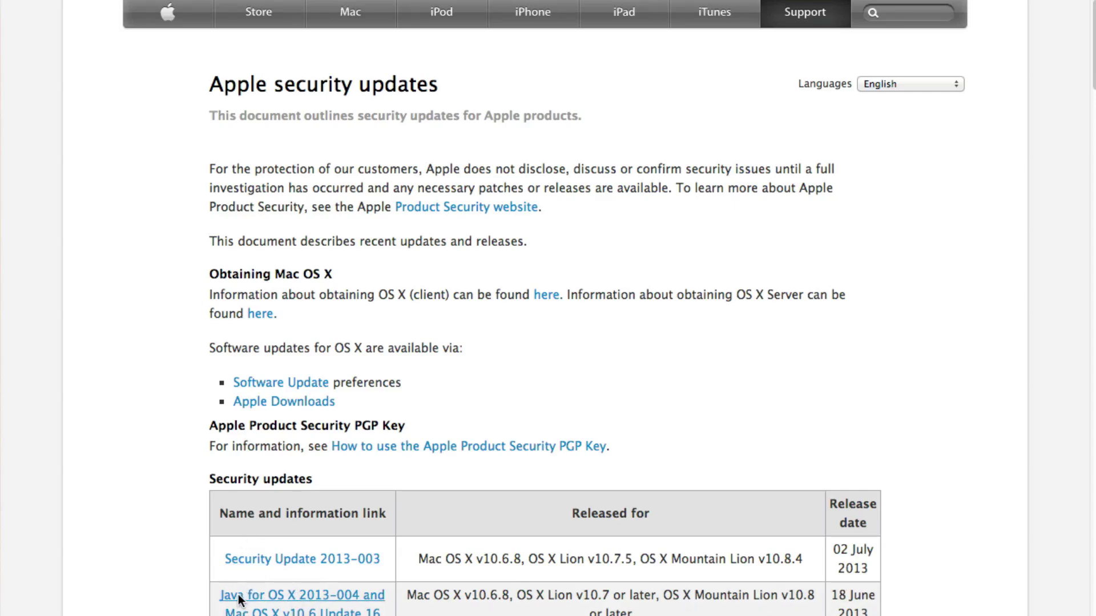
{"action": "scroll", "coordinate": [239, 598], "scroll_direction": "down", "scroll_amount": 3}
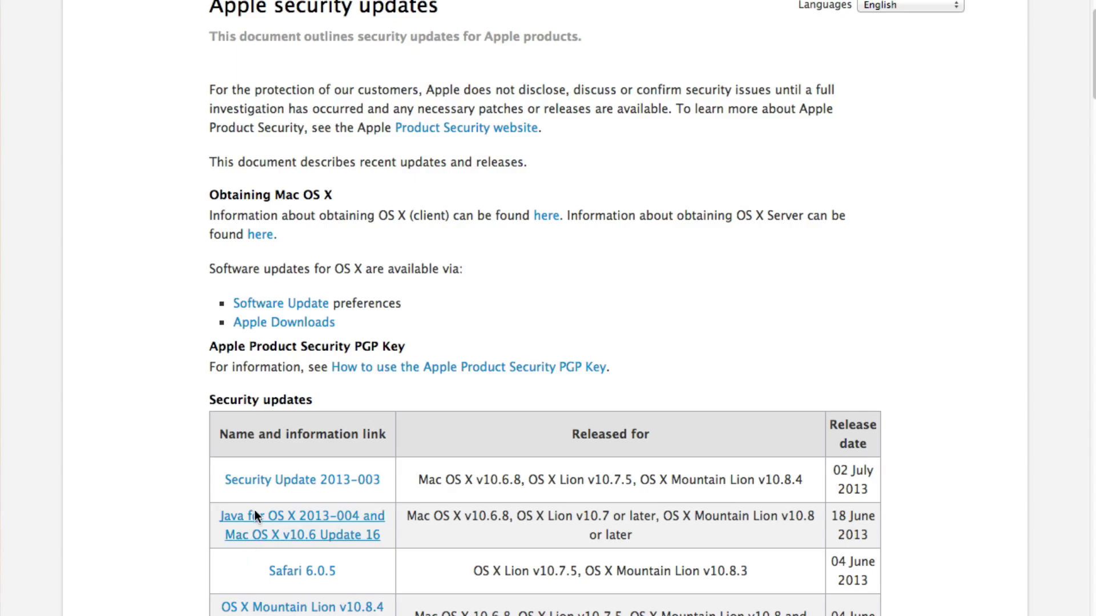
{"action": "left_click", "coordinate": [255, 516]}
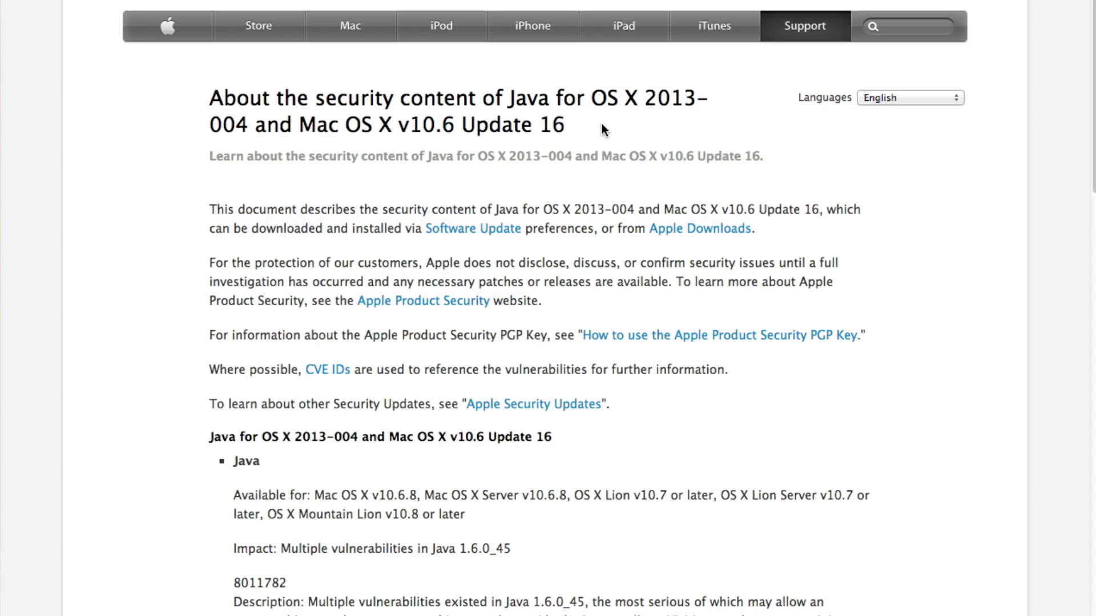
Review the Java security article's introduction and highlight the update name in its title
{"action": "scroll", "coordinate": [608, 331], "scroll_direction": "down", "scroll_amount": 3}
{"action": "scroll", "coordinate": [606, 374], "scroll_direction": "up", "scroll_amount": 2}
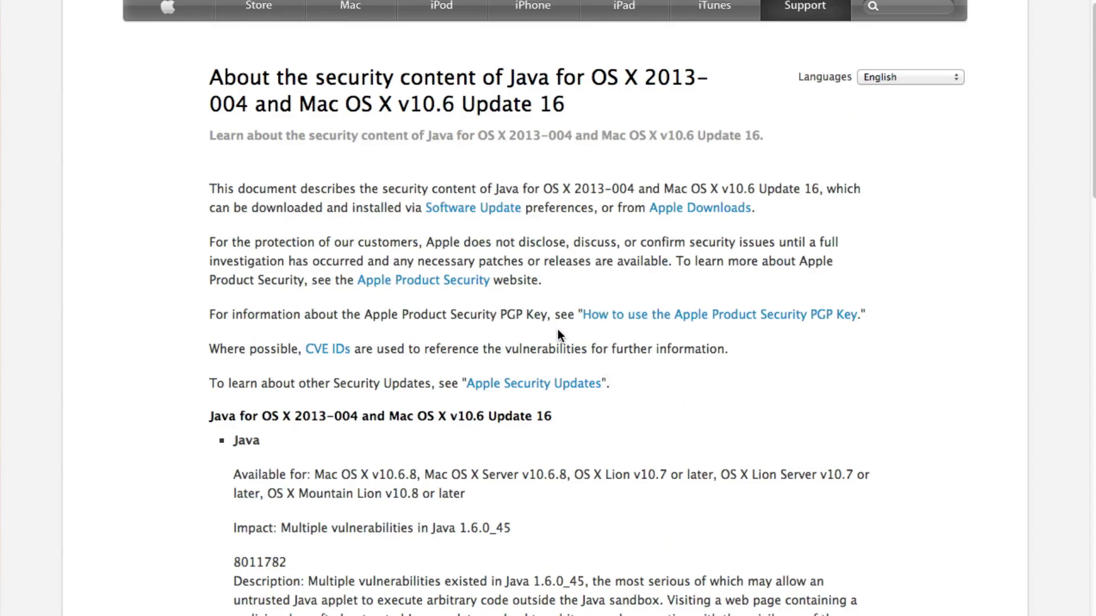
{"action": "left_click_drag", "start_coordinate": [595, 114], "coordinate": [512, 83]}
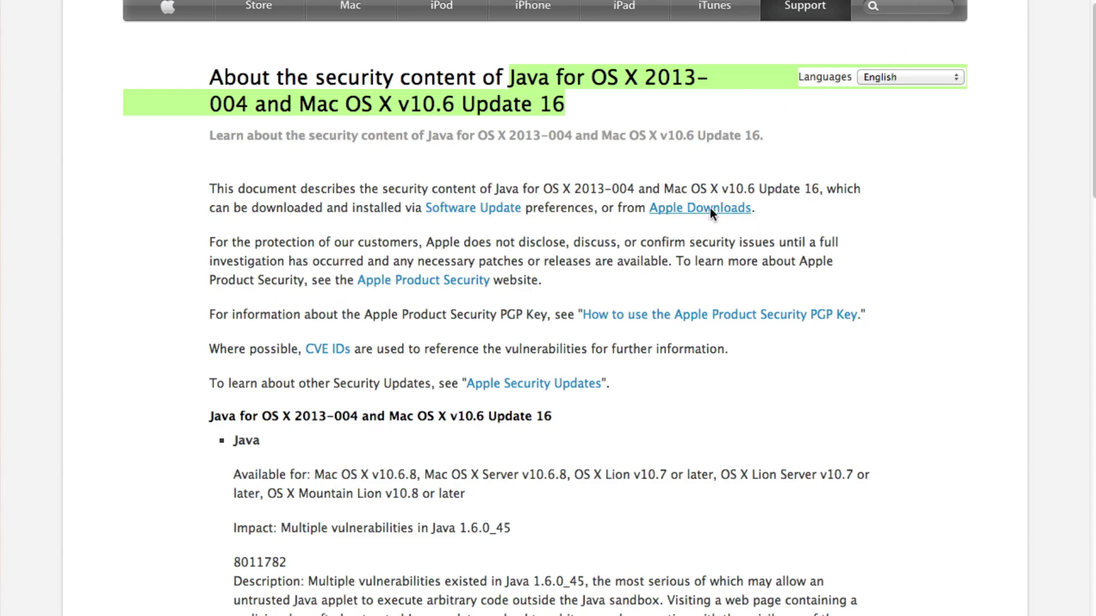
{"action": "left_click", "coordinate": [697, 250]}
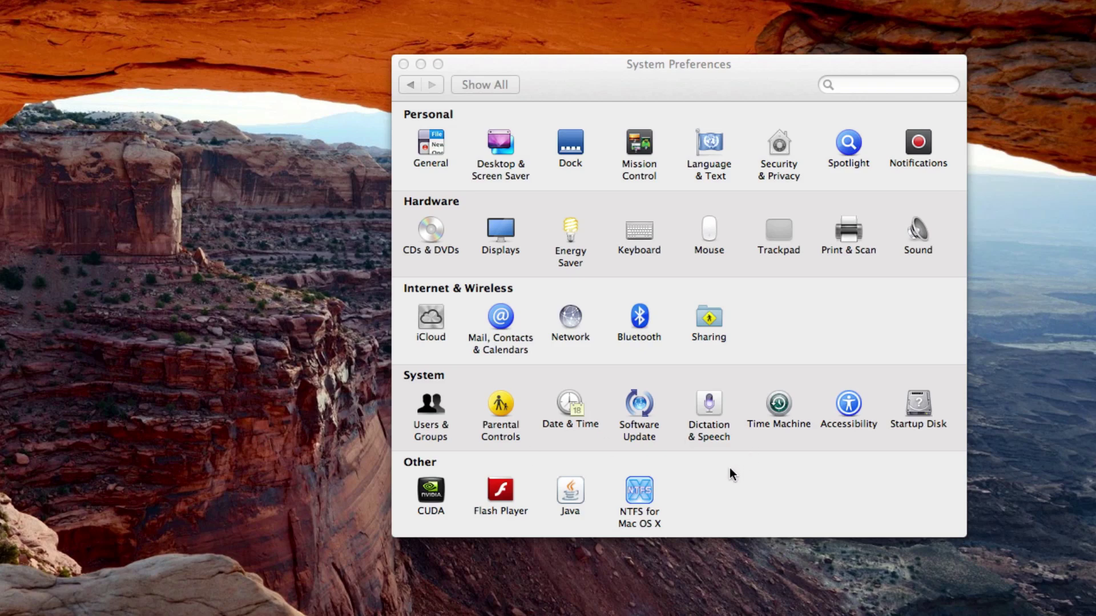
Switch to System Preferences, move its window aside, and reopen the Java Control Panel from the Java preferences
{"action": "left_click", "coordinate": [728, 472]}
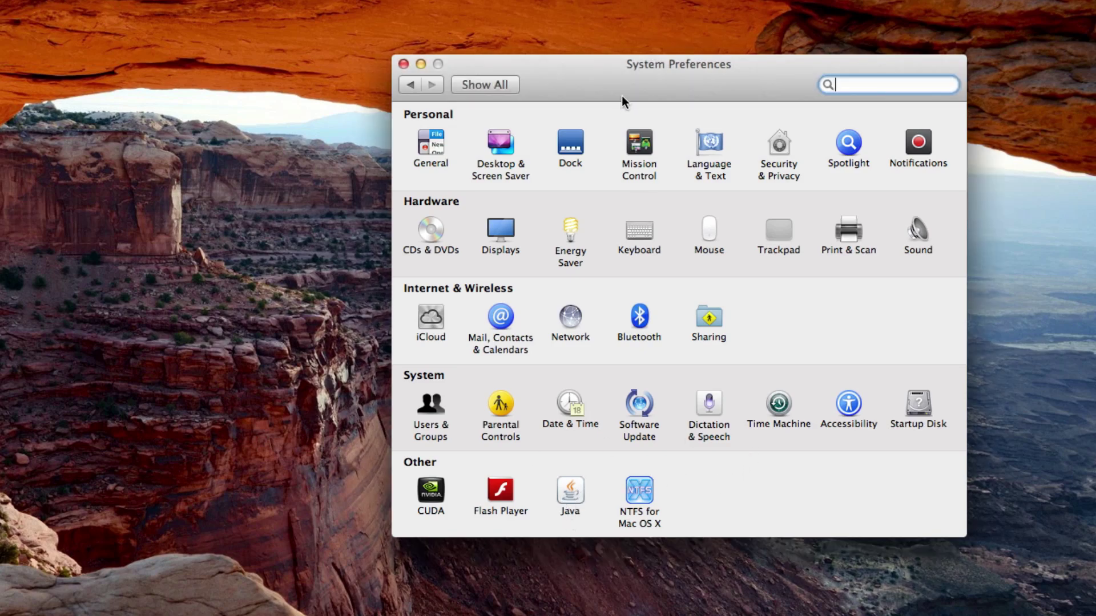
{"action": "left_click_drag", "start_coordinate": [610, 84], "coordinate": [0, 34]}
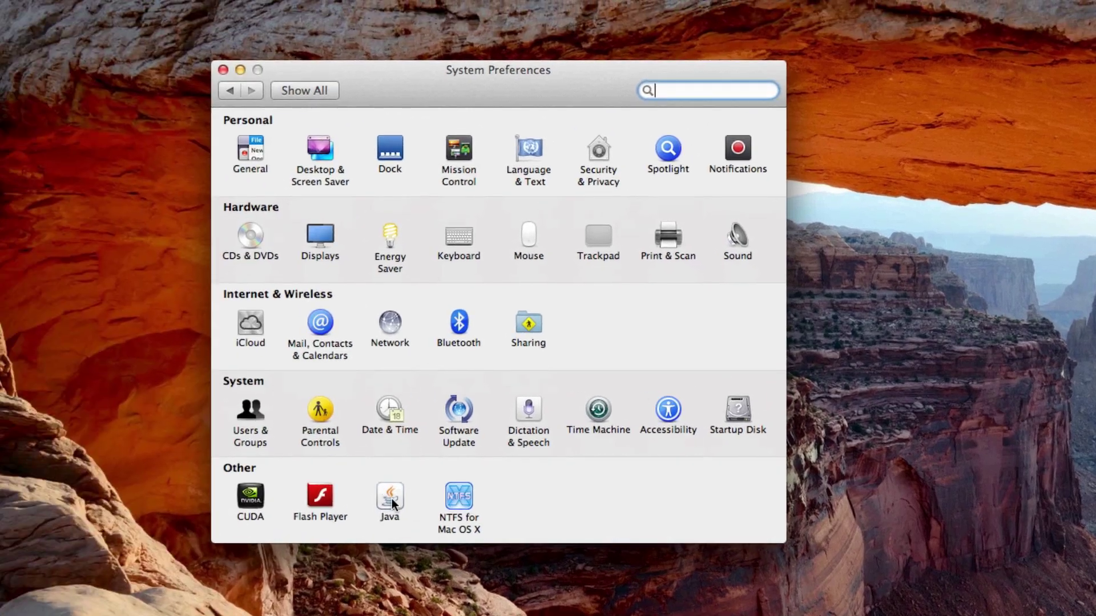
{"action": "left_click", "coordinate": [391, 498]}
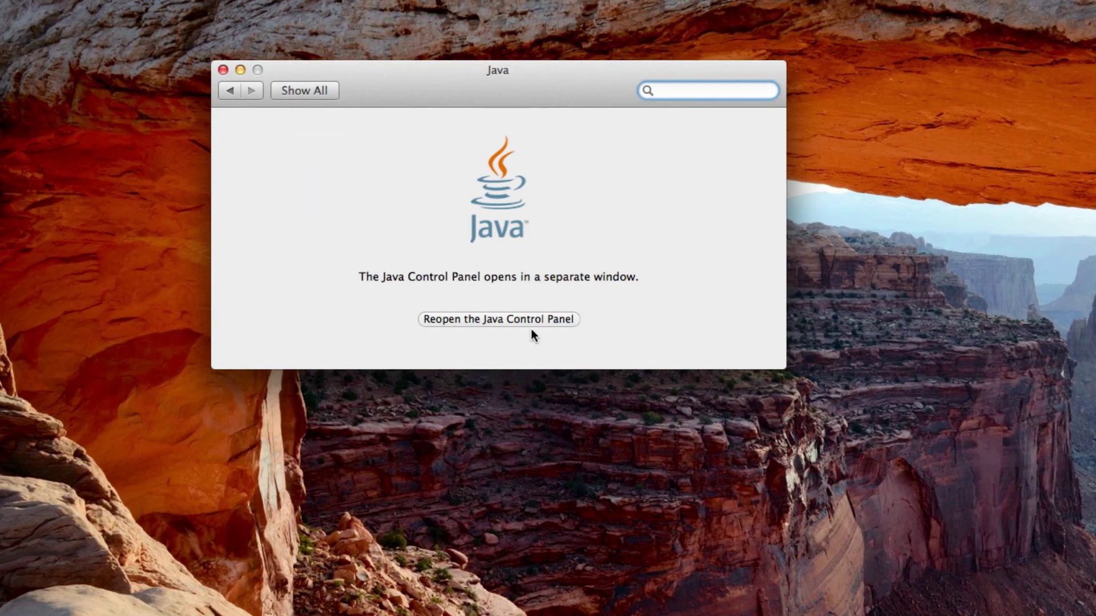
{"action": "left_click", "coordinate": [529, 323]}
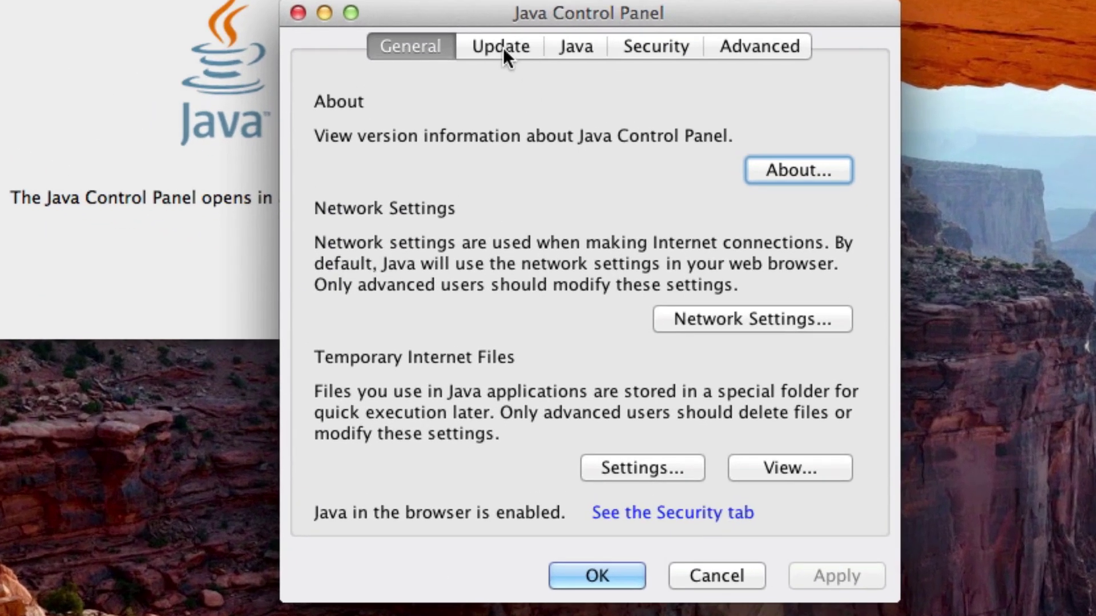
Check the Java update status and open the Java Runtime Environment settings
{"action": "left_click", "coordinate": [502, 47]}
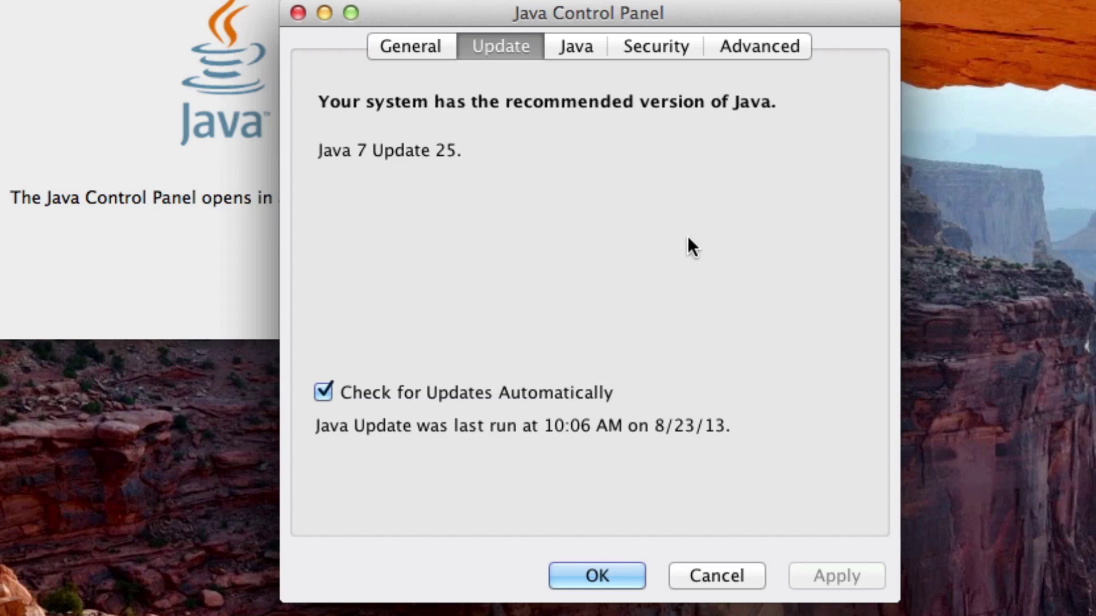
{"action": "left_click", "coordinate": [576, 50]}
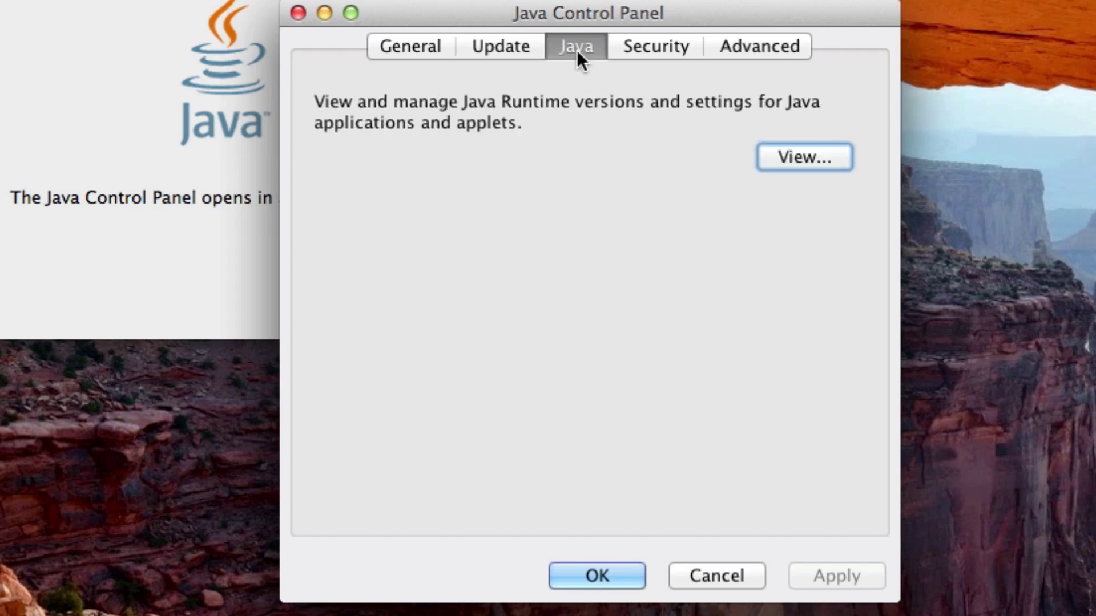
{"action": "left_click", "coordinate": [828, 160]}
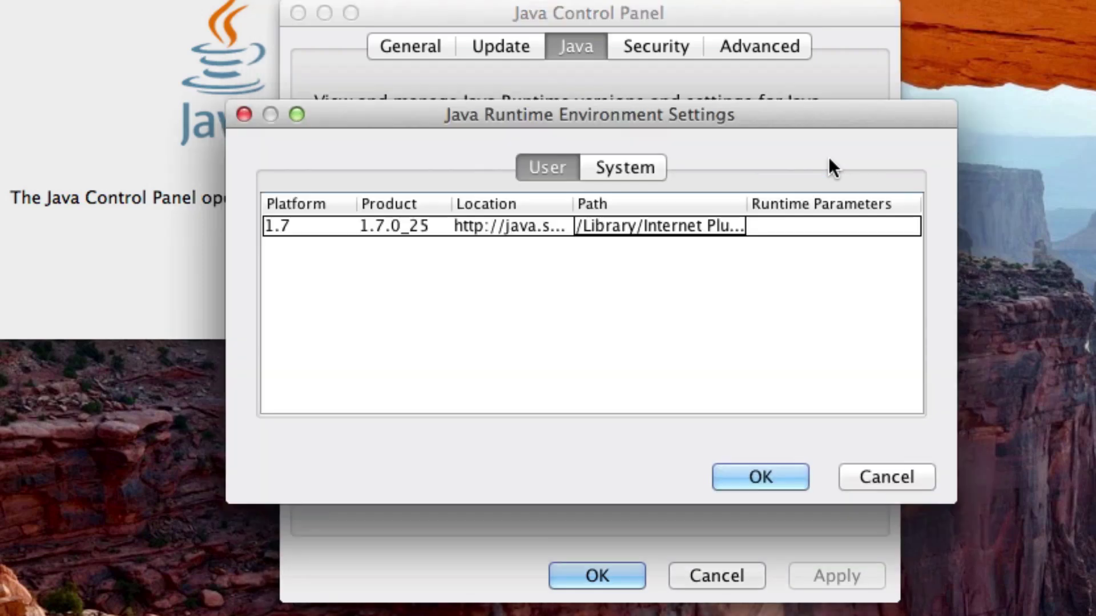
Enter -Xmx in the runtime parameters of the 1.7 runtime and close the About This Mac window
{"action": "double_click", "coordinate": [768, 225]}
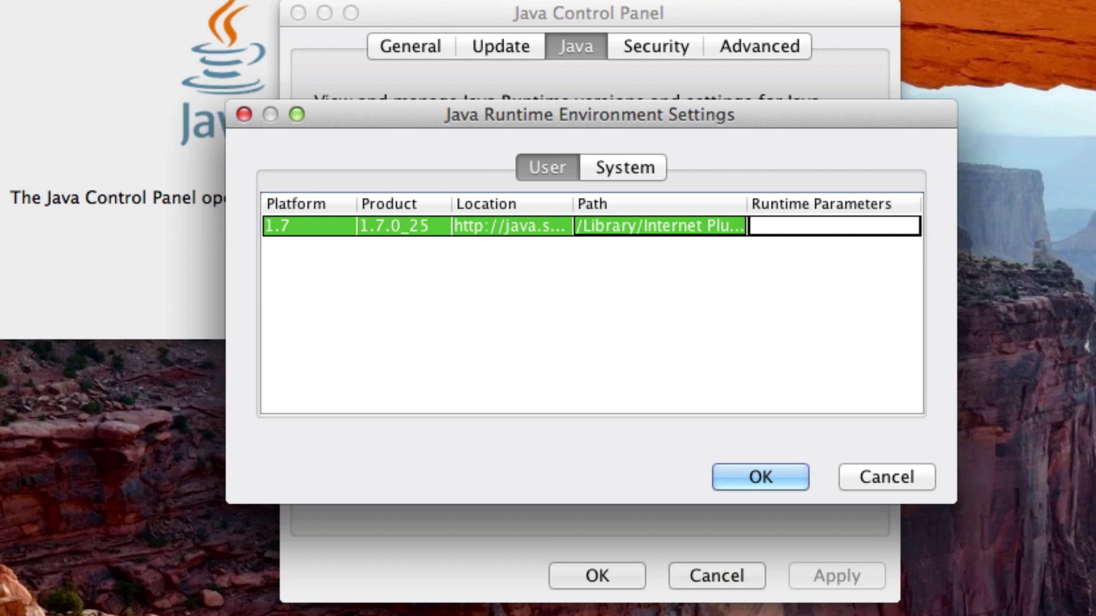
{"action": "key", "text": "super+Tab"}
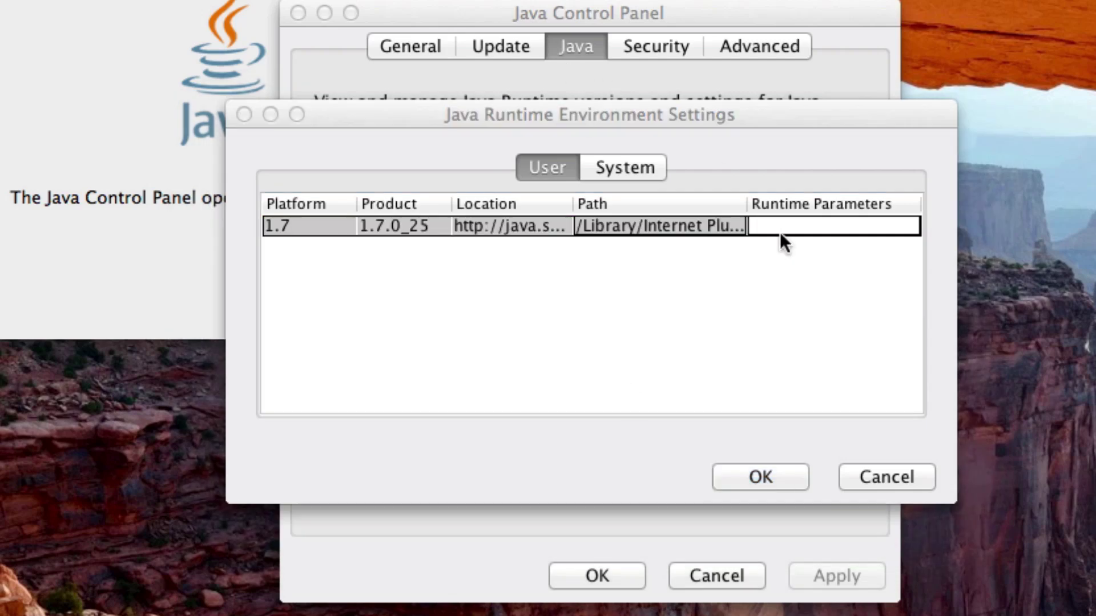
{"action": "key", "text": "super+Tab"}
{"action": "double_click", "coordinate": [765, 227]}
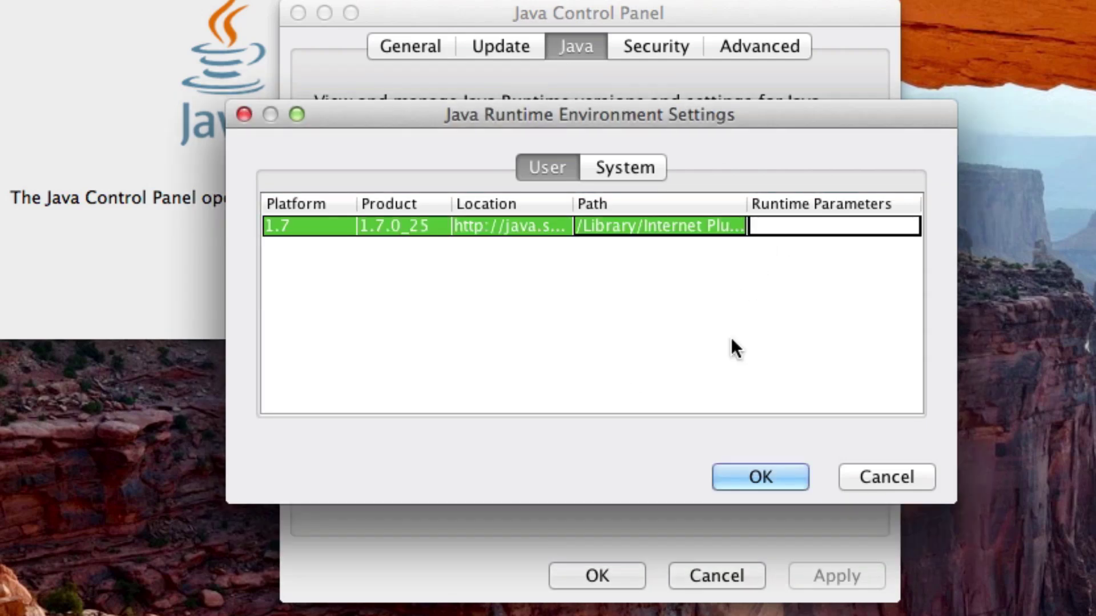
{"action": "type", "text": "-Xmx"}
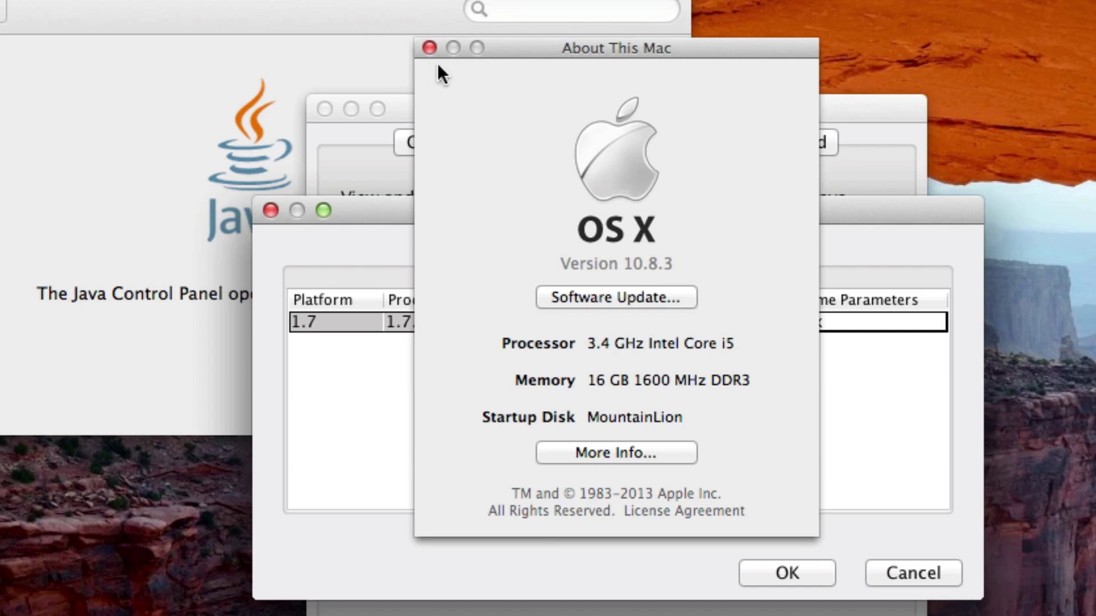
{"action": "left_click", "coordinate": [429, 47]}
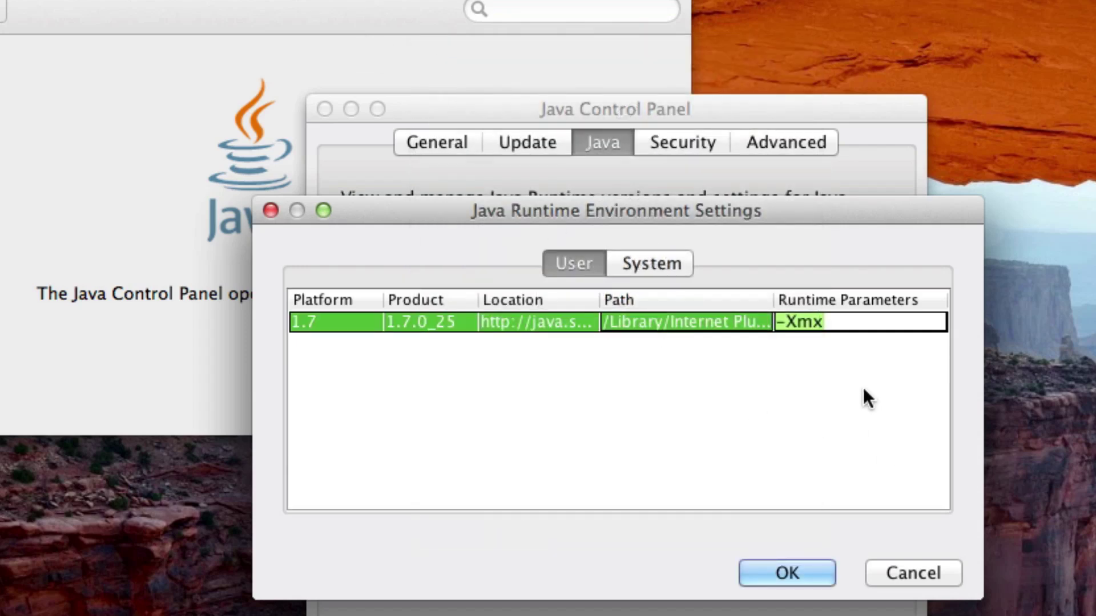
Complete the maximum memory parameter of the 1.7 runtime as -Xmx4096m
{"action": "left_click", "coordinate": [843, 322]}
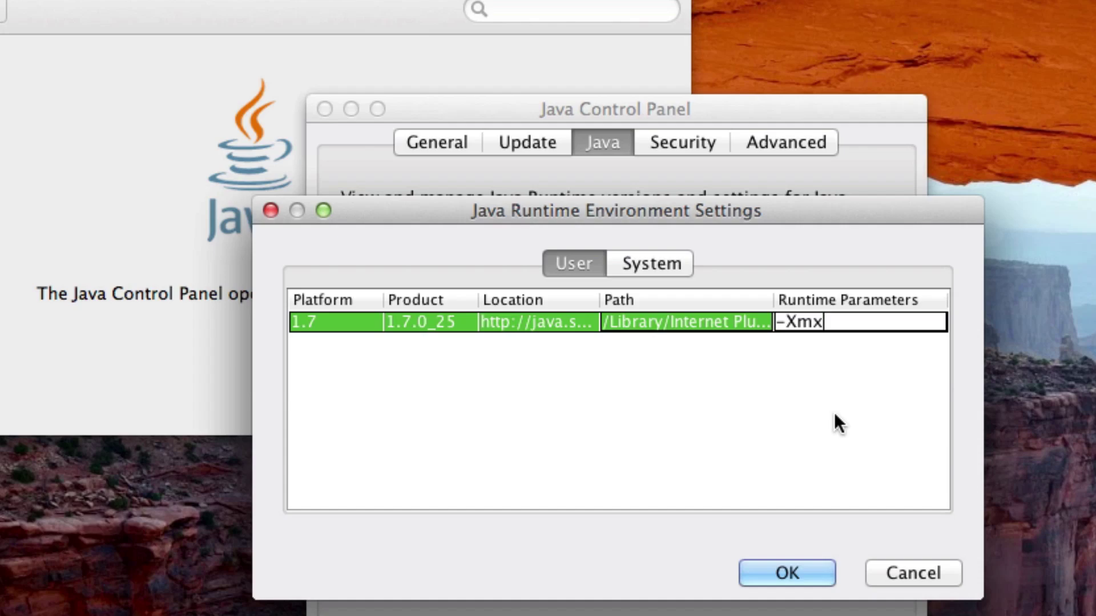
{"action": "type", "text": "4"}
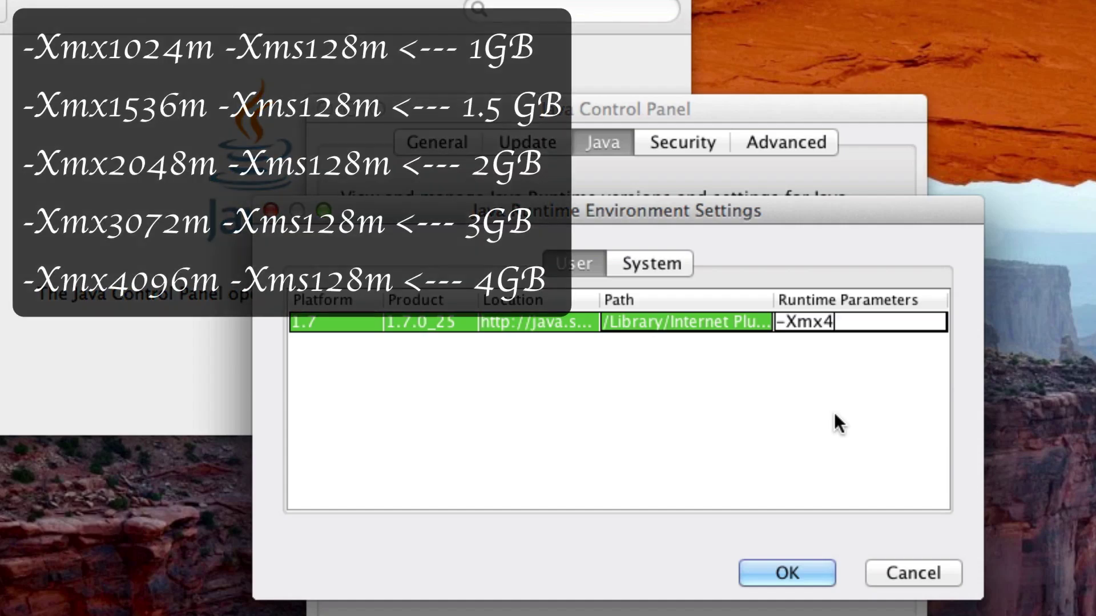
{"action": "type", "text": "096"}
{"action": "type", "text": "m"}
Change the maximum memory parameter of the 1.7 runtime to -Xmx2048m
{"action": "key", "text": "Left"}
{"action": "key", "text": "BackSpace"}
{"action": "key", "text": "BackSpace"}
{"action": "key", "text": "BackSpace"}
{"action": "key", "text": "BackSpace"}
{"action": "type", "text": "2048"}
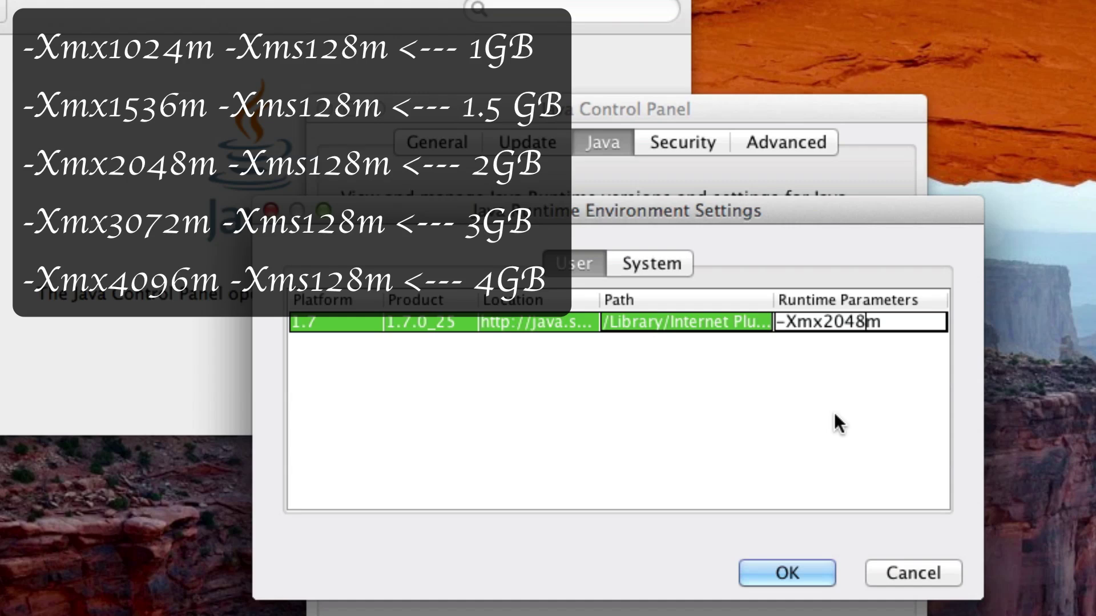
Change the maximum memory parameter of the 1.7 runtime to -Xmx1024m
{"action": "key", "text": "BackSpace"}
{"action": "key", "text": "BackSpace"}
{"action": "key", "text": "BackSpace"}
{"action": "key", "text": "BackSpace"}
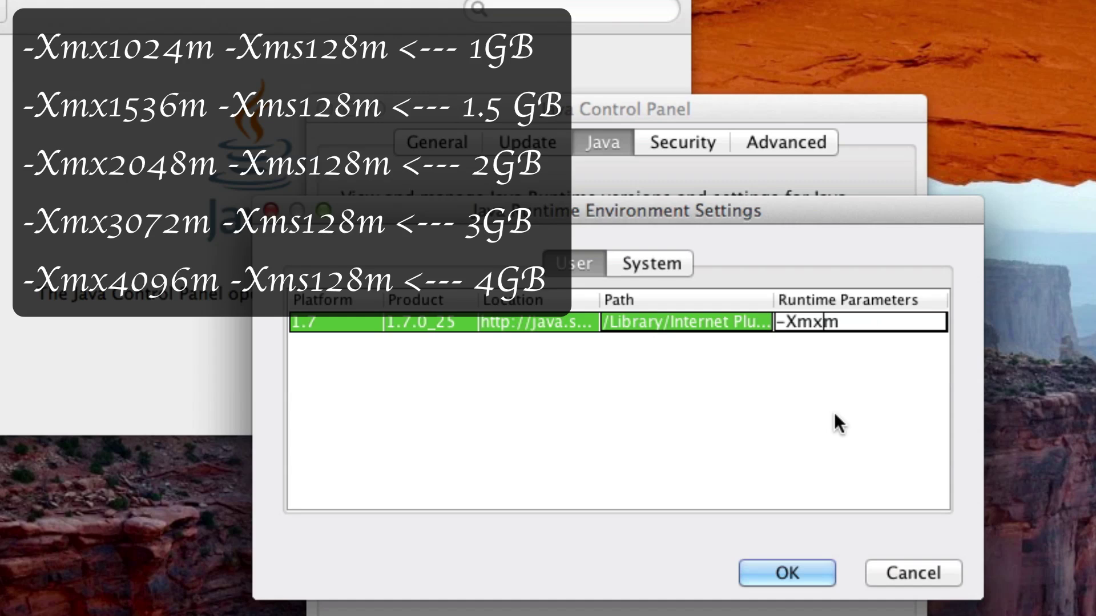
{"action": "type", "text": "1024"}
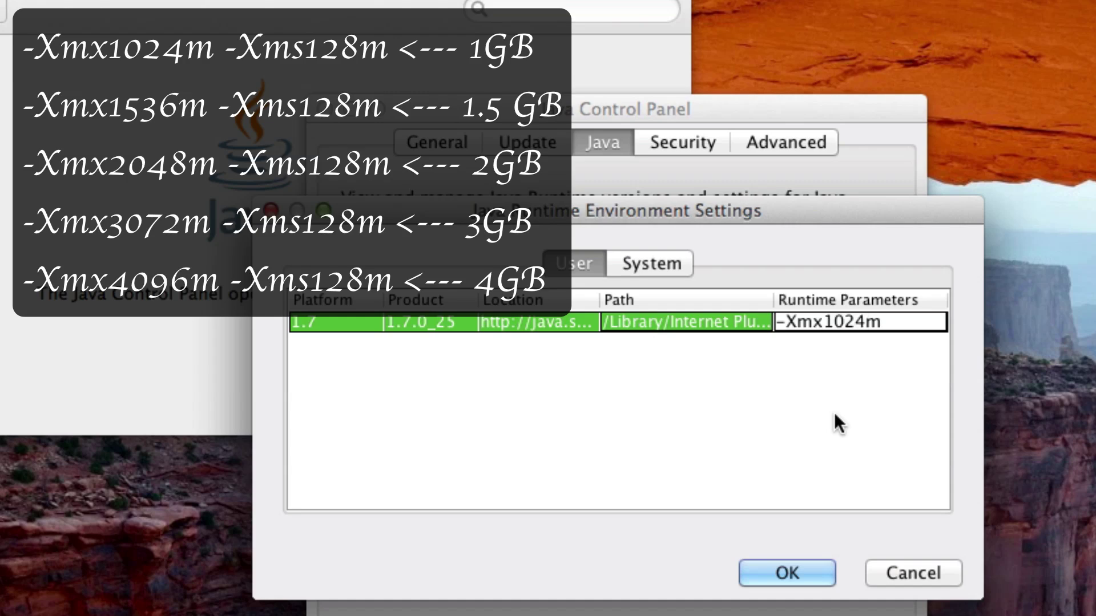
Set the maximum memory parameter to -Xmx4096m and append -Xms128m to the runtime parameters
{"action": "key", "text": "BackSpace"}
{"action": "key", "text": "BackSpace"}
{"action": "key", "text": "BackSpace"}
{"action": "key", "text": "BackSpace"}
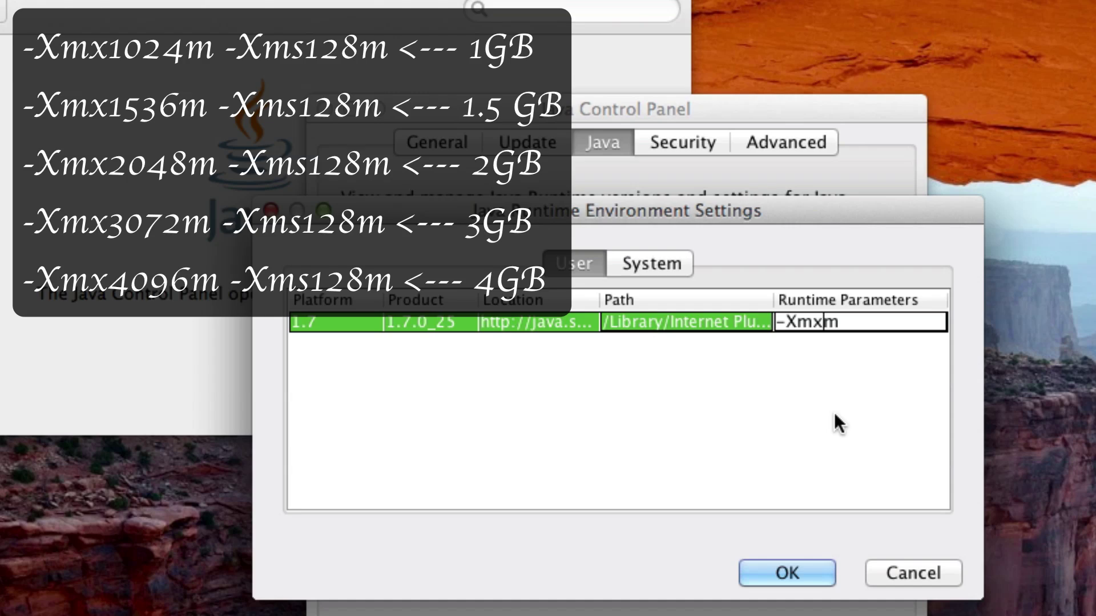
{"action": "type", "text": "4096"}
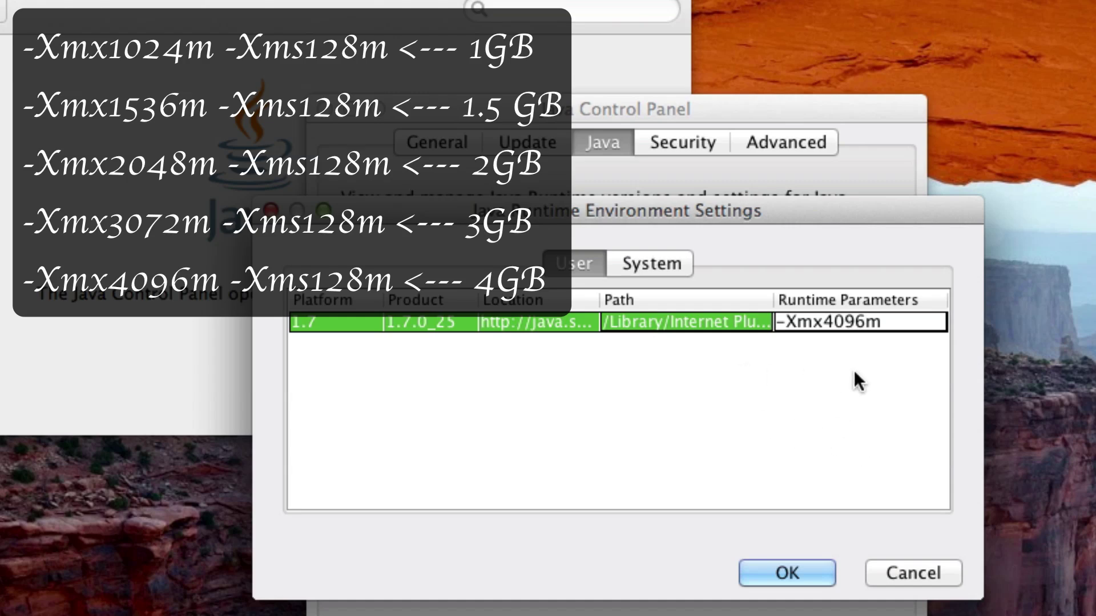
{"action": "left_click", "coordinate": [902, 321]}
{"action": "type", "text": "-Xms128m"}
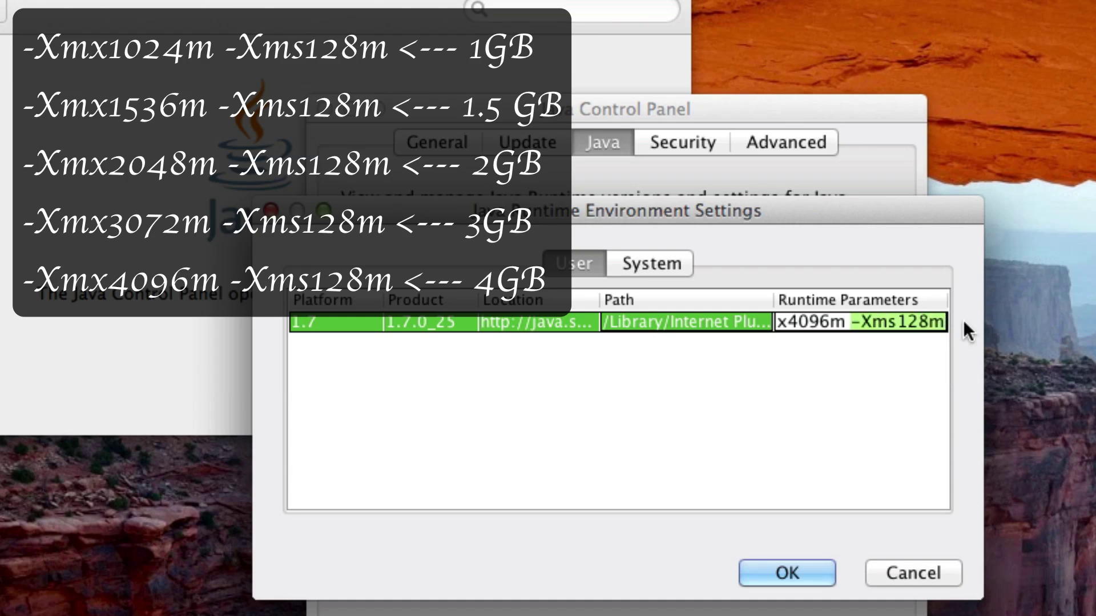
{"action": "left_click", "coordinate": [820, 321]}
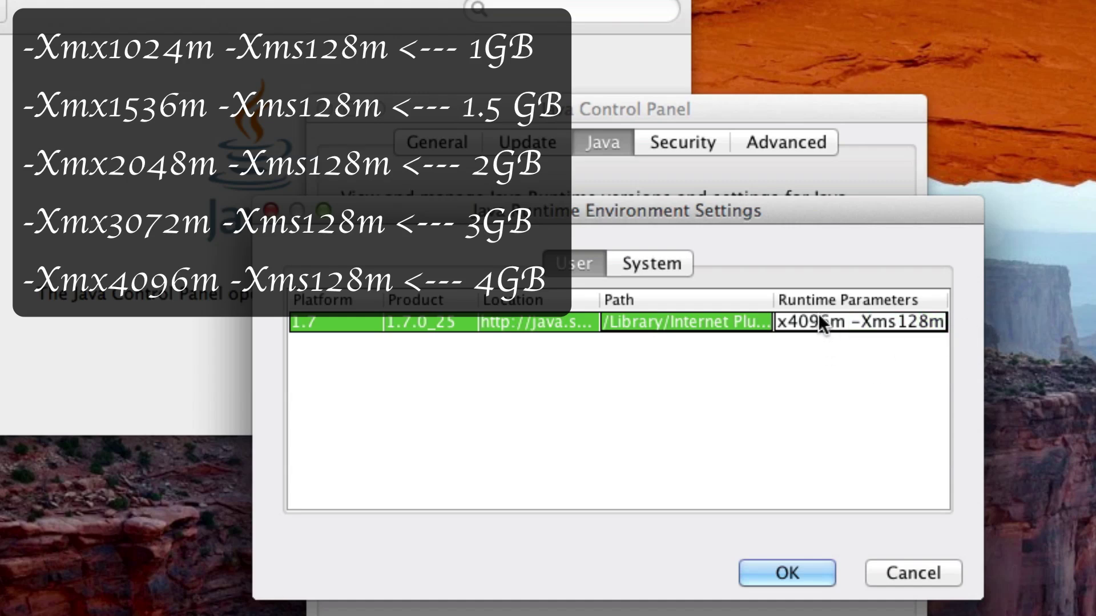
{"action": "left_click_drag", "start_coordinate": [851, 320], "coordinate": [1034, 319]}
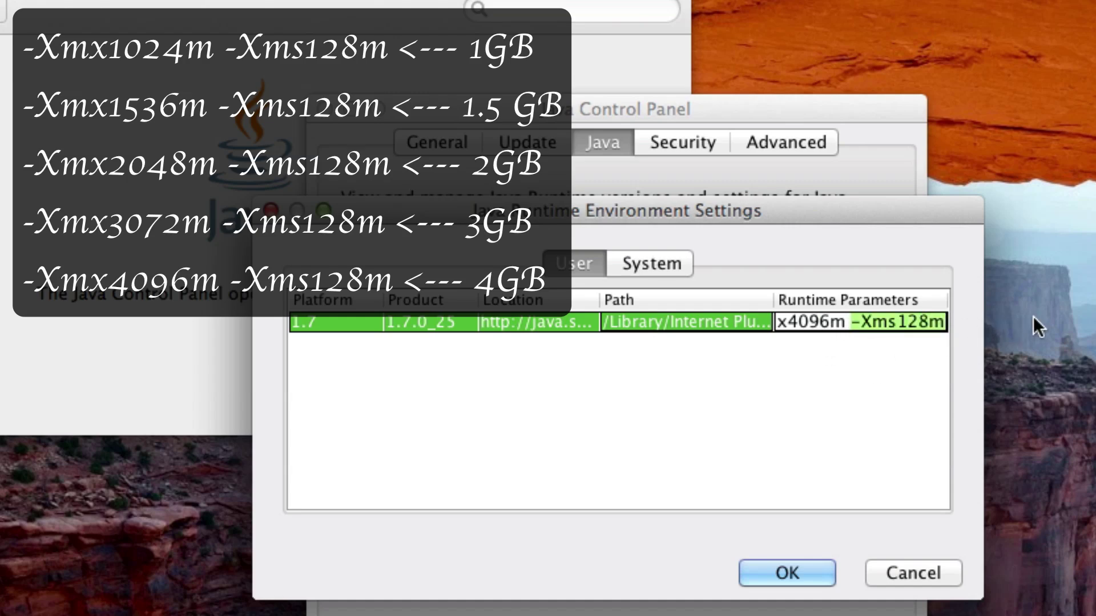
{"action": "left_click", "coordinate": [886, 327]}
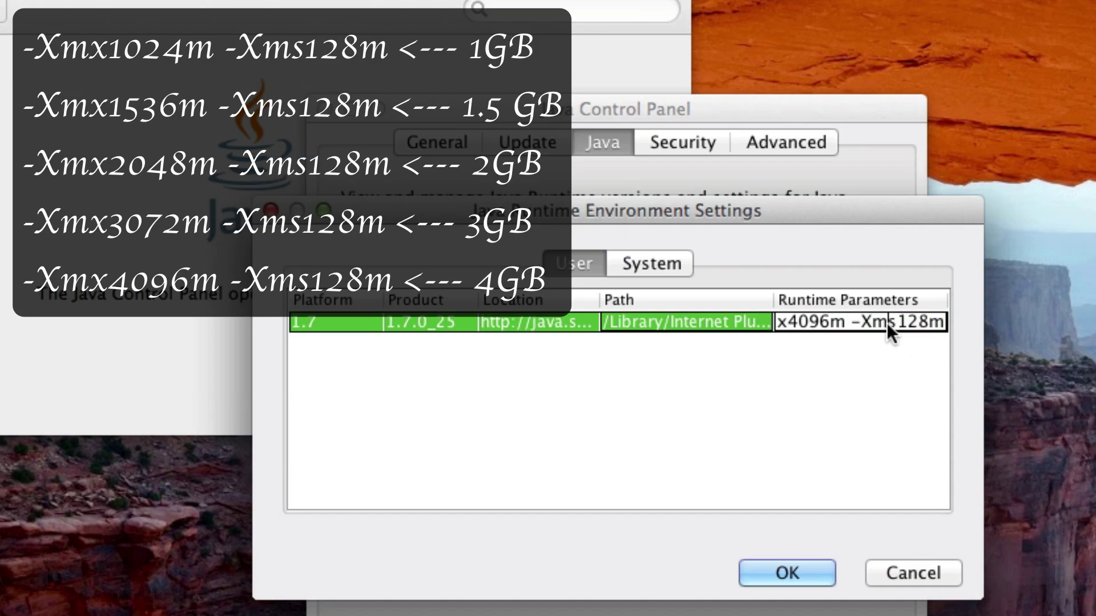
{"action": "left_click", "coordinate": [831, 323]}
{"action": "left_click", "coordinate": [907, 319]}
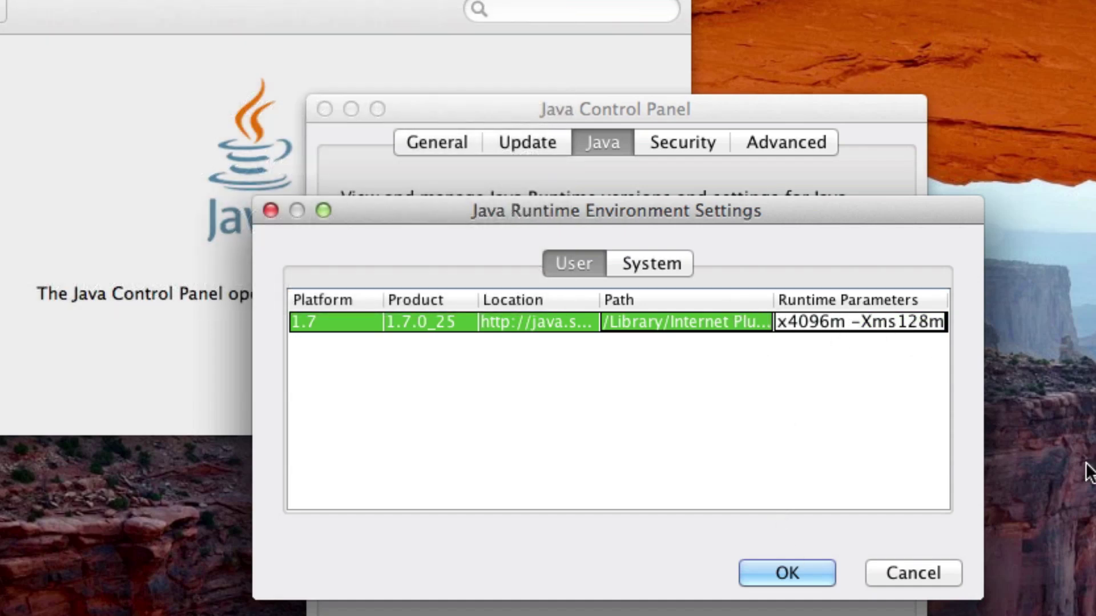
Confirm the runtime environment settings, apply the changes and close the Java Control Panel
{"action": "left_click", "coordinate": [786, 573]}
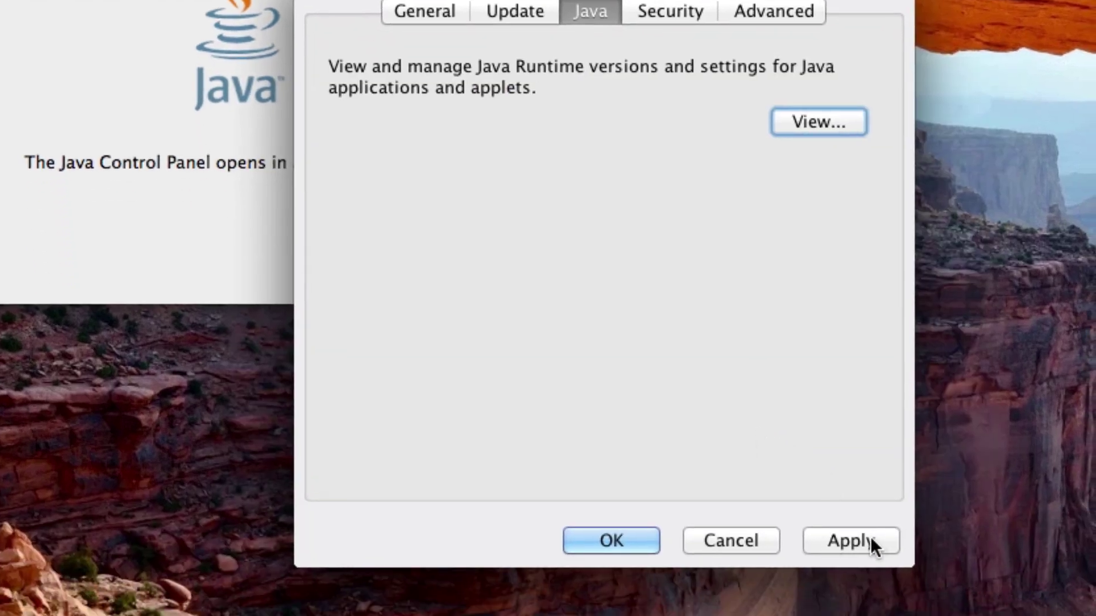
{"action": "left_click", "coordinate": [883, 535]}
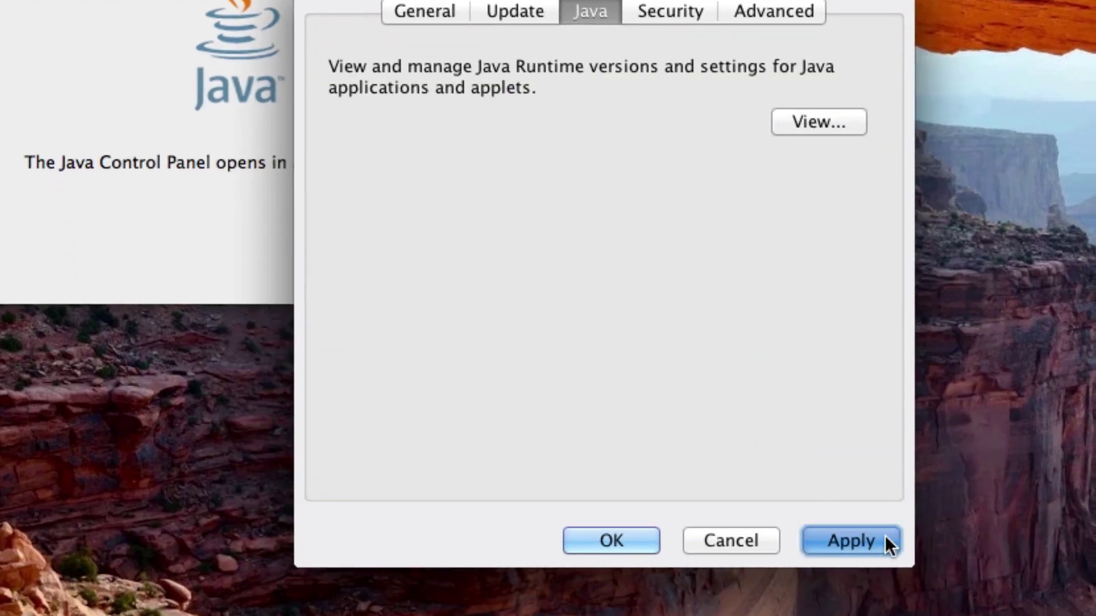
{"action": "left_click", "coordinate": [599, 547]}
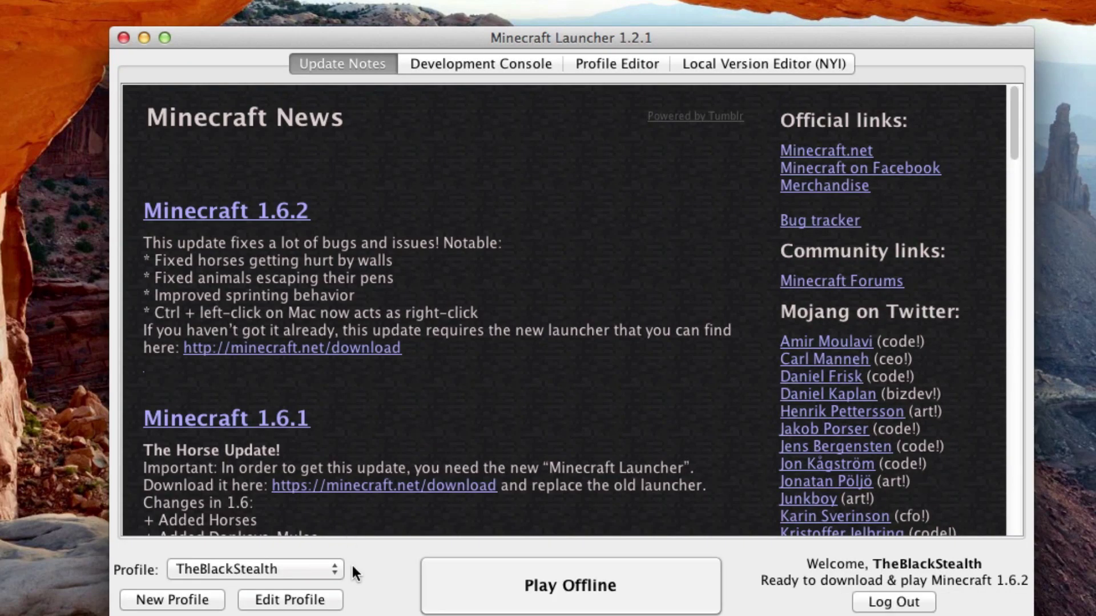
In the Minecraft Launcher, edit the current profile to enable JVM arguments, set them to -Xmx4096m and save the profile
{"action": "left_click", "coordinate": [313, 600]}
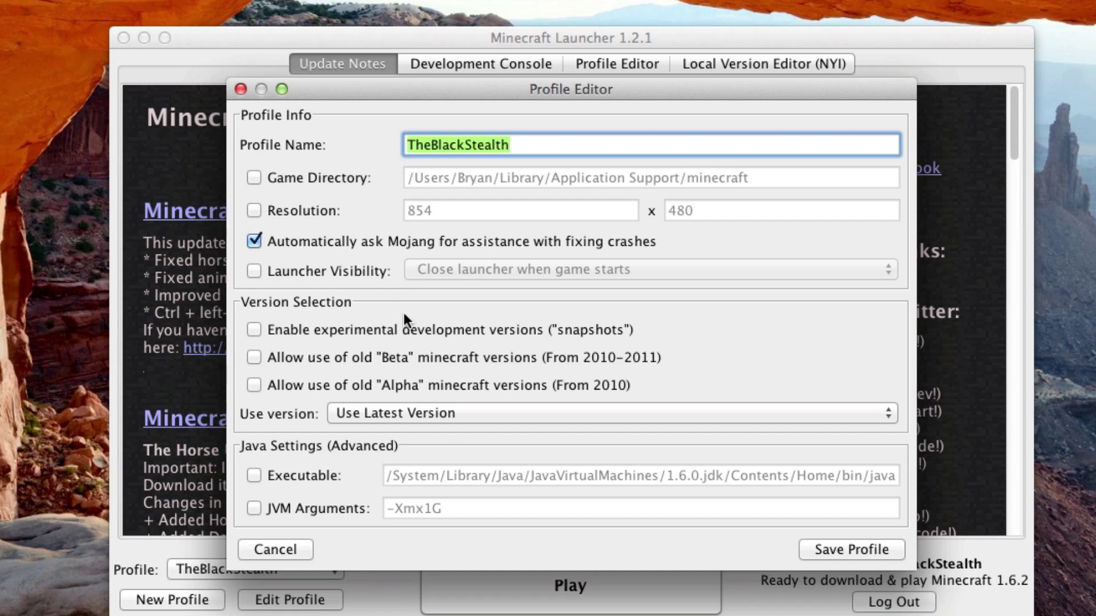
{"action": "left_click", "coordinate": [344, 509]}
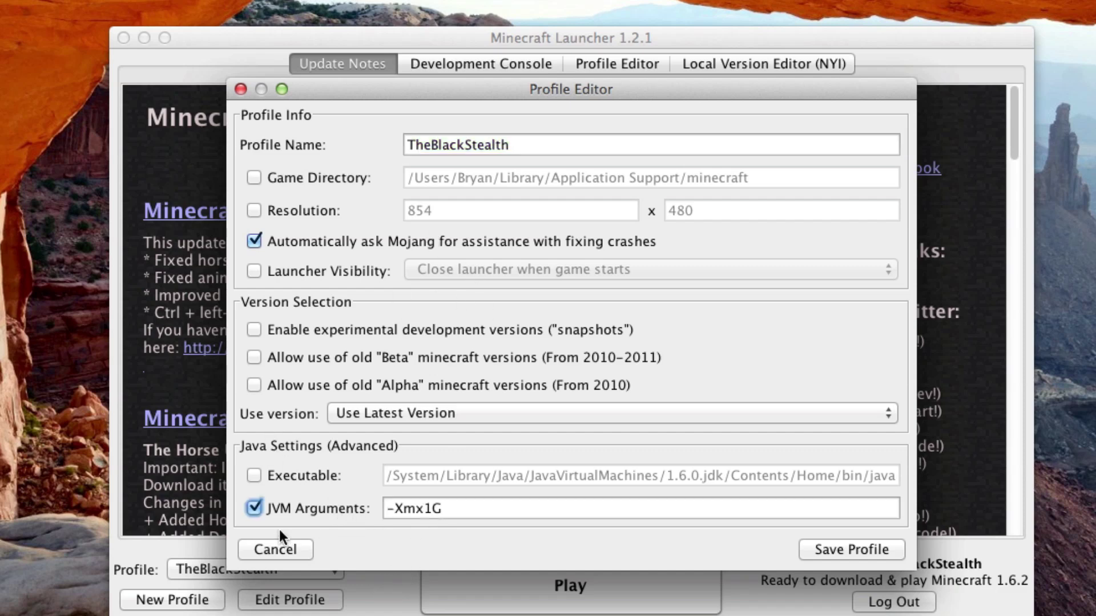
{"action": "left_click", "coordinate": [454, 509]}
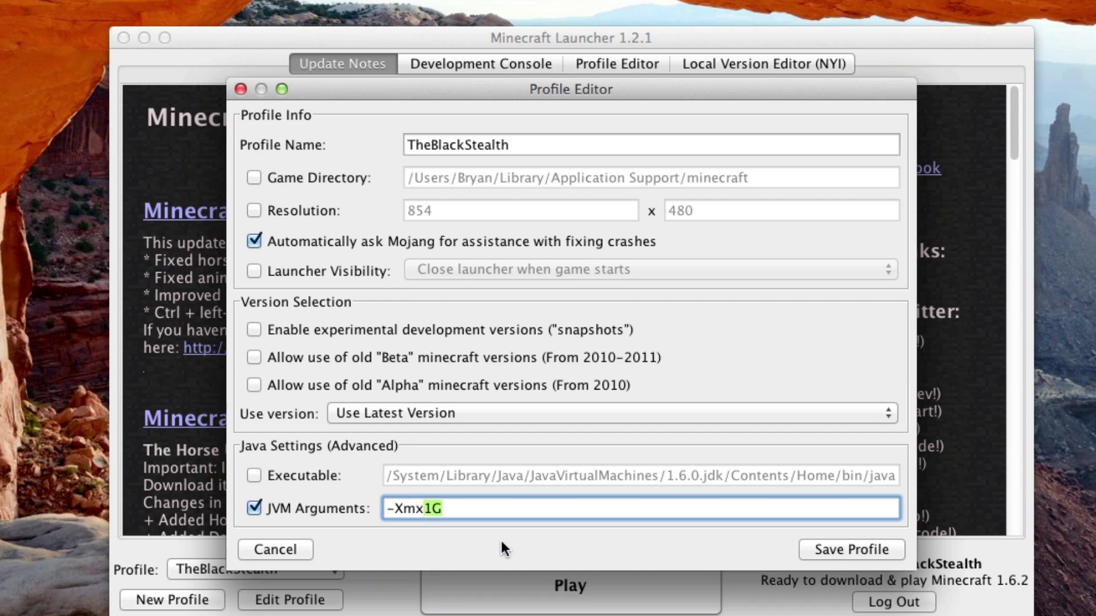
{"action": "key", "text": "BackSpace"}
{"action": "type", "text": "4096m"}
{"action": "left_click", "coordinate": [857, 551]}
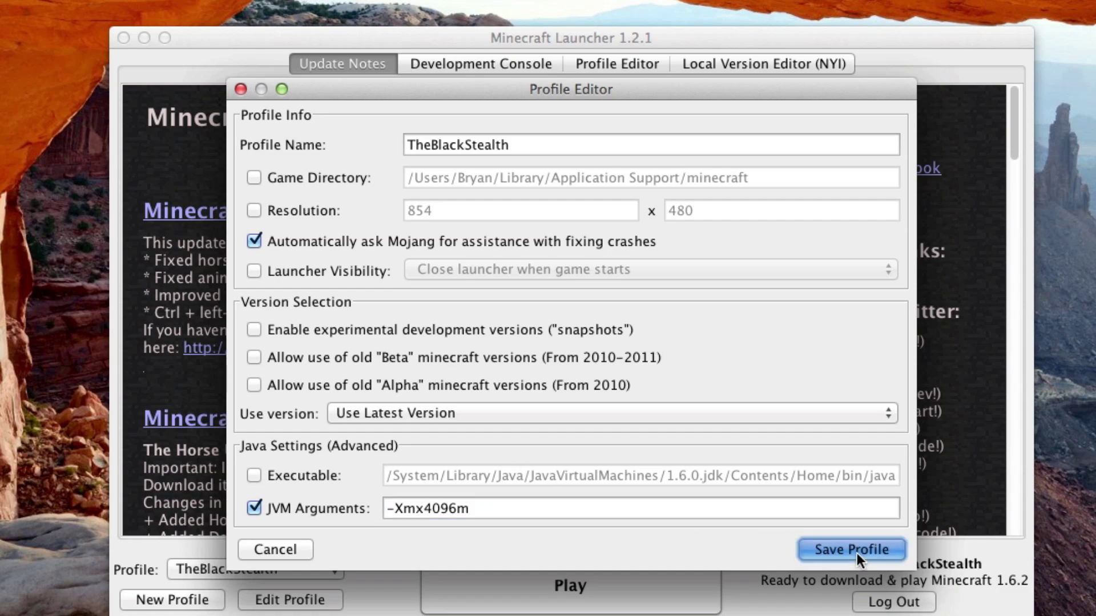
Launch the game and create a new single-player Survival world with its name shortened to N
{"action": "left_click", "coordinate": [627, 585]}
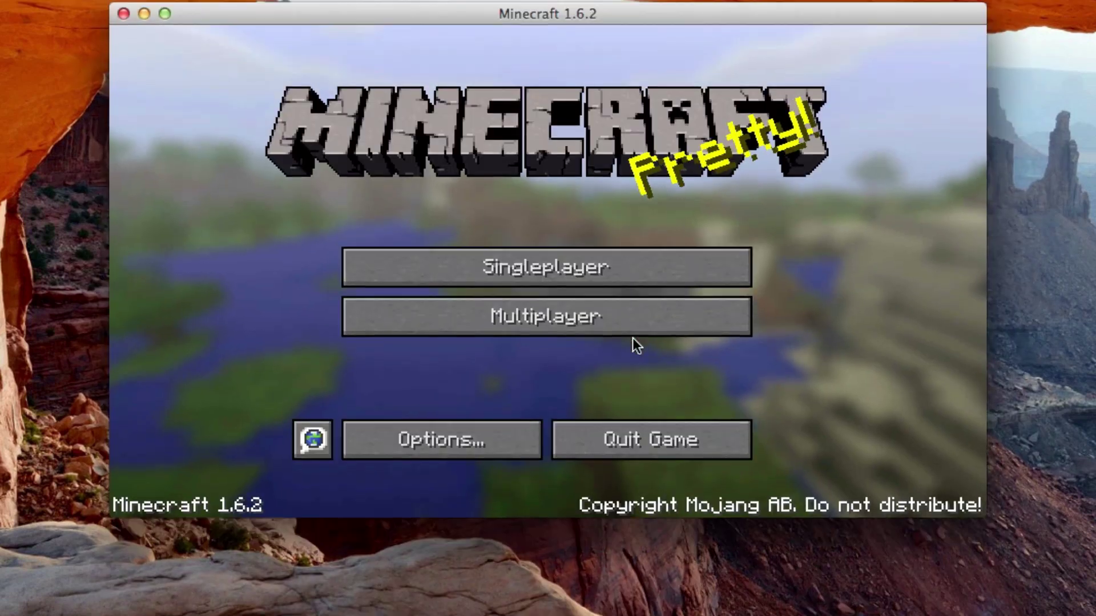
{"action": "left_click", "coordinate": [594, 265]}
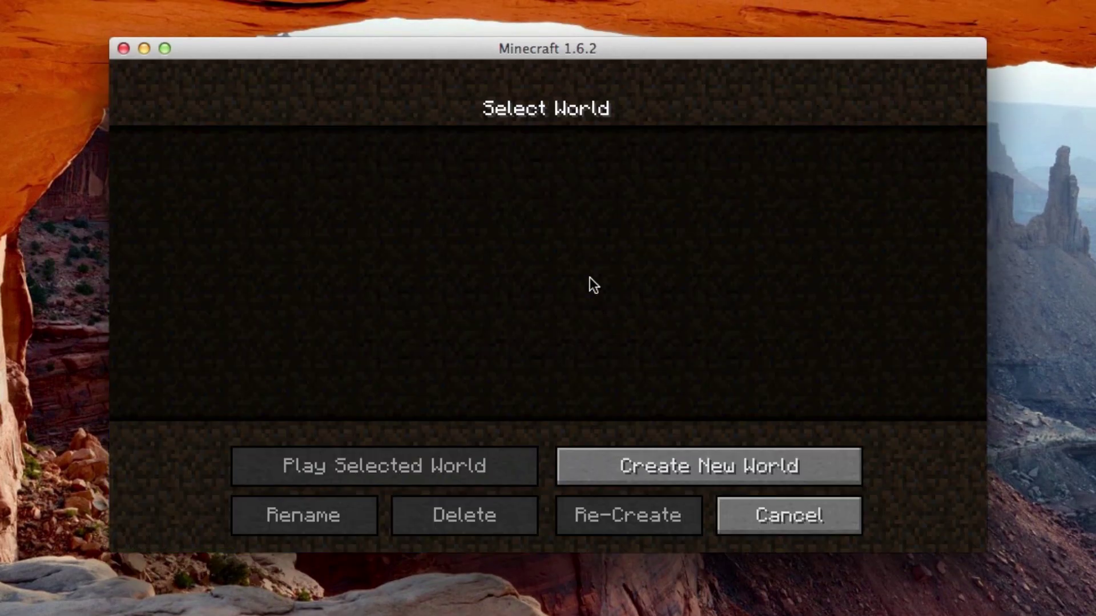
{"action": "left_click", "coordinate": [701, 461]}
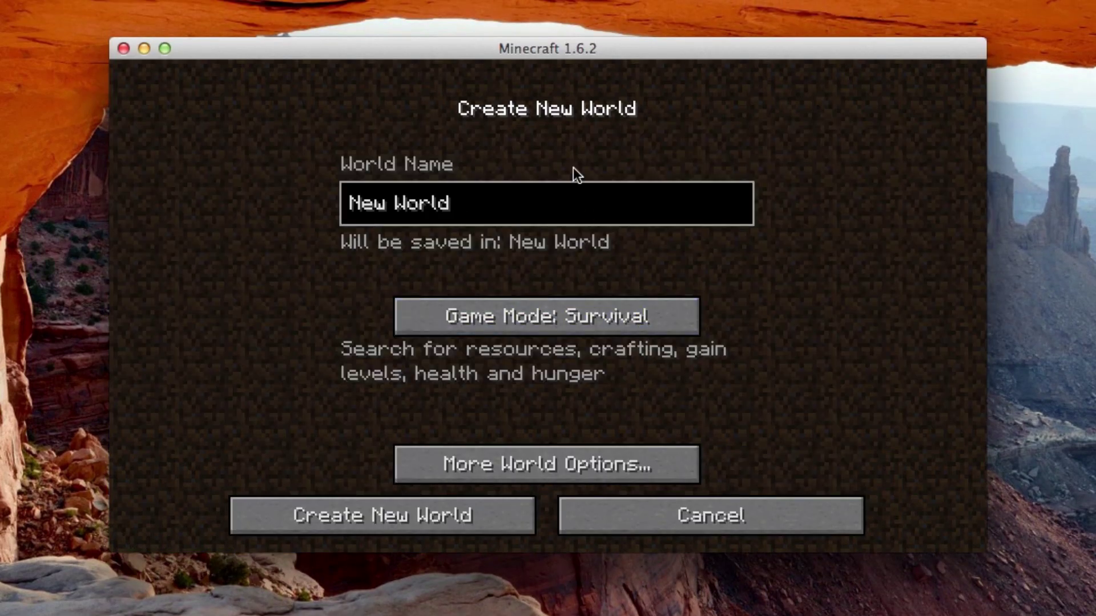
{"action": "key", "text": "BackSpace"}
{"action": "key", "text": "BackSpace"}
{"action": "key", "text": "BackSpace"}
{"action": "key", "text": "BackSpace"}
{"action": "key", "text": "BackSpace"}
{"action": "key", "text": "BackSpace"}
{"action": "key", "text": "BackSpace"}
{"action": "key", "text": "BackSpace"}
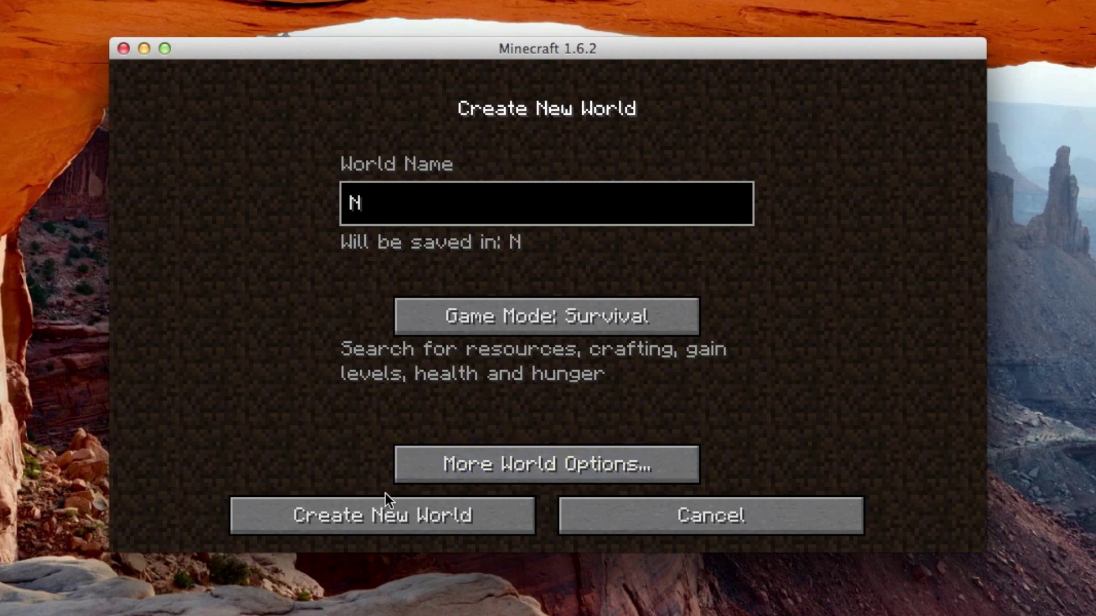
{"action": "left_click", "coordinate": [299, 504]}
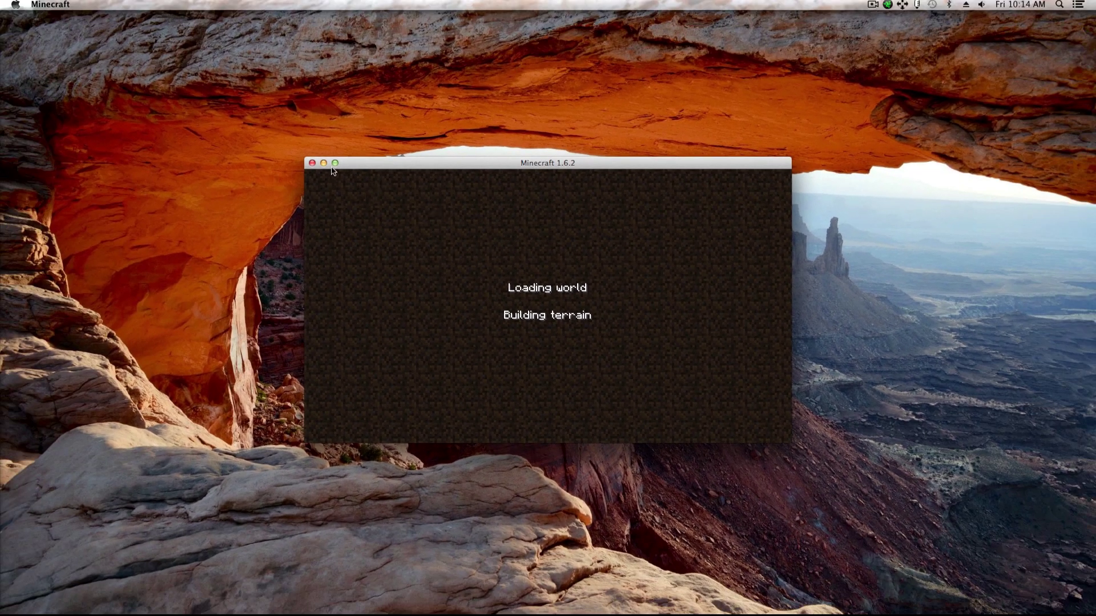
Enlarge the game window to fill the screen, restoring and enlarging it again while paused, and return to the game
{"action": "left_click", "coordinate": [215, 82]}
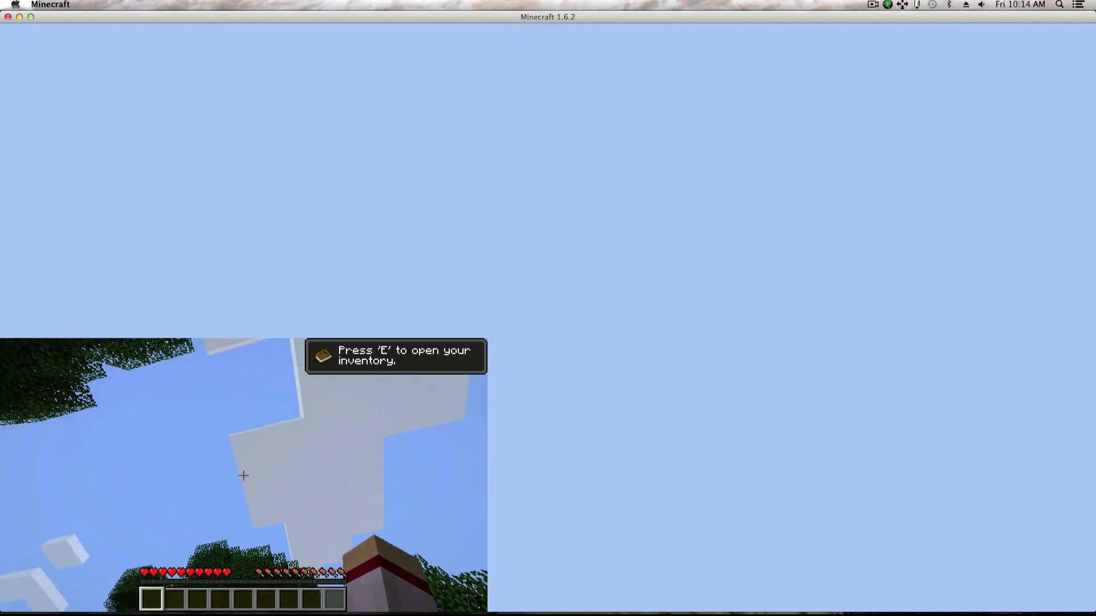
{"action": "key", "text": "Escape"}
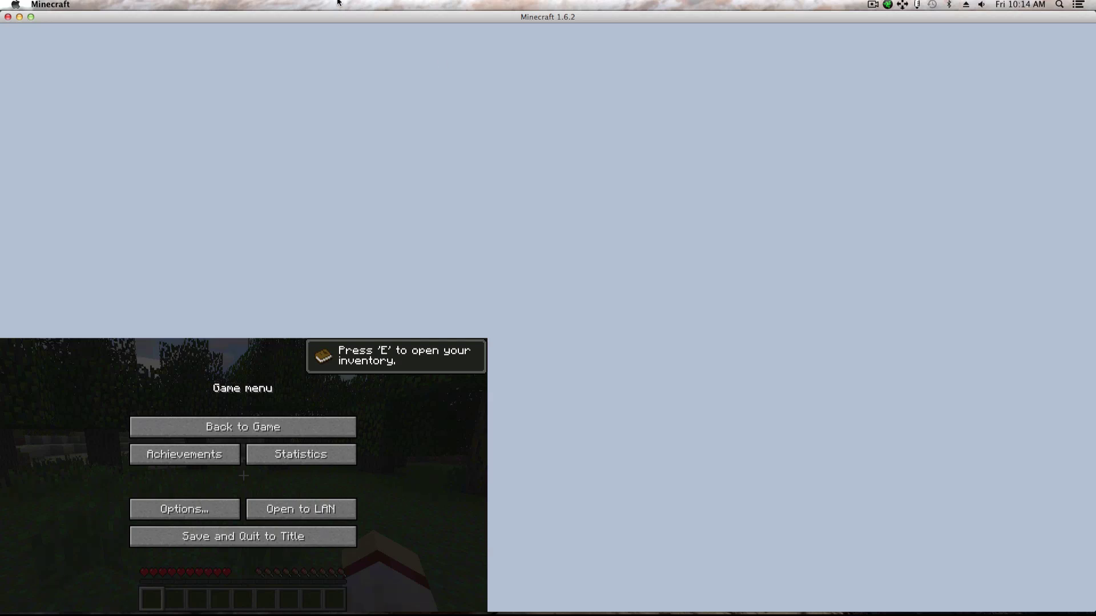
{"action": "left_click", "coordinate": [32, 17]}
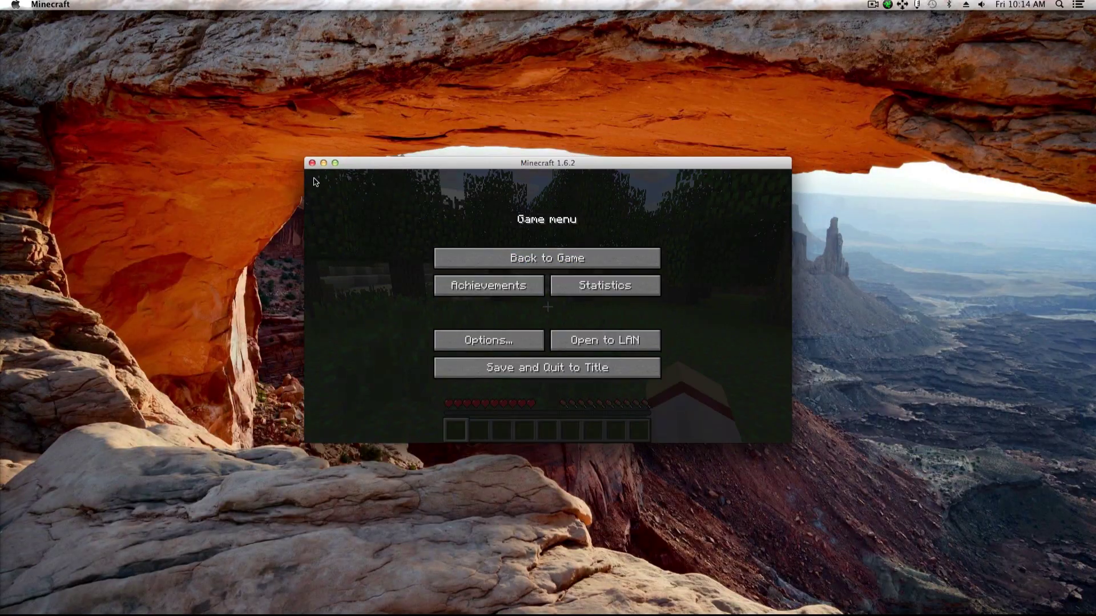
{"action": "left_click", "coordinate": [335, 164]}
{"action": "left_click", "coordinate": [416, 213]}
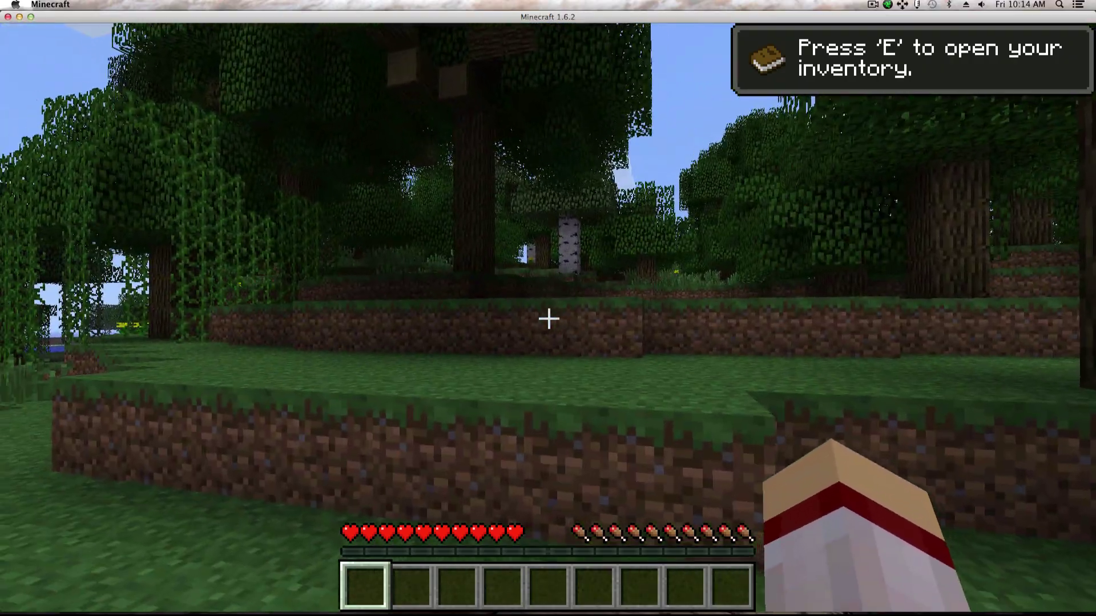
Show the debug overlay and clear the inventory hint by opening and closing the inventory
{"action": "key", "text": "F3"}
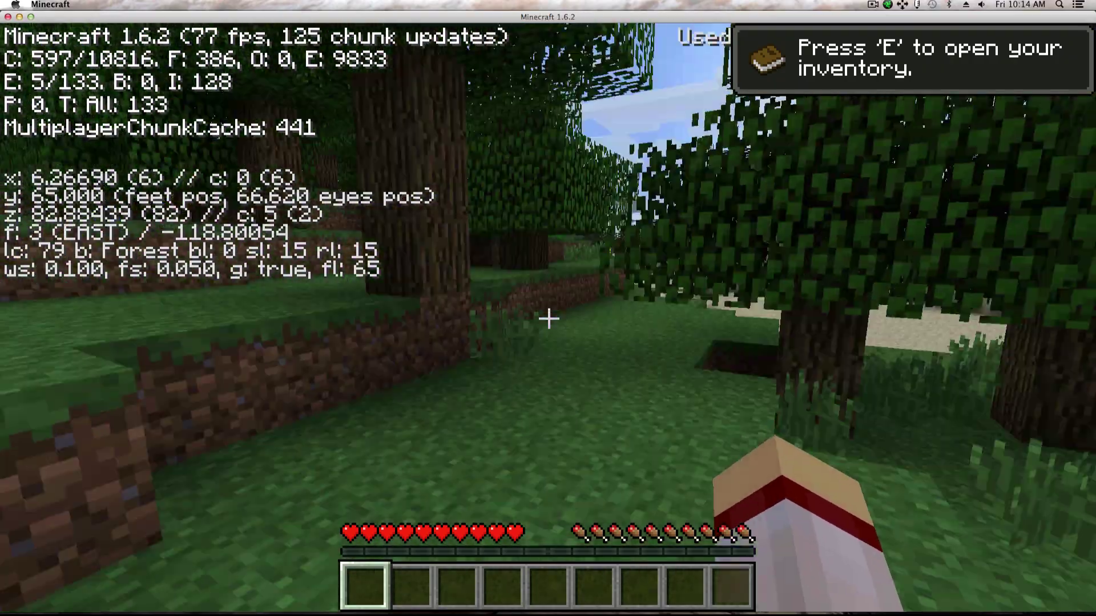
{"action": "key", "text": "e"}
{"action": "key", "text": "e"}
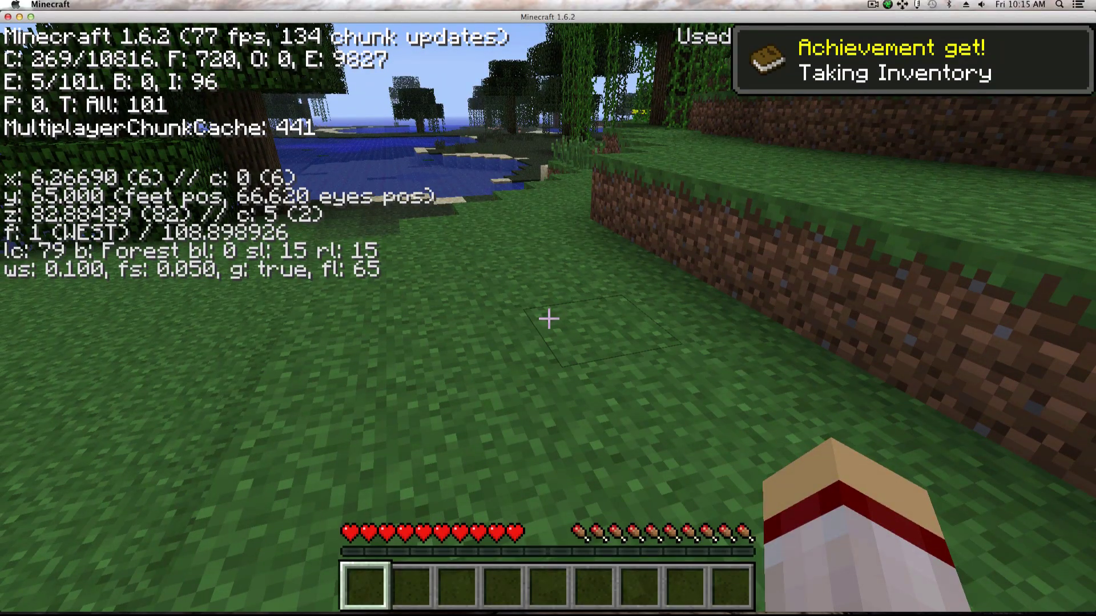
Move through the forest world while examining the used and allocated memory and the frame rate in the debug overlay
{"action": "key", "text": "w"}
{"action": "key", "text": "space"}
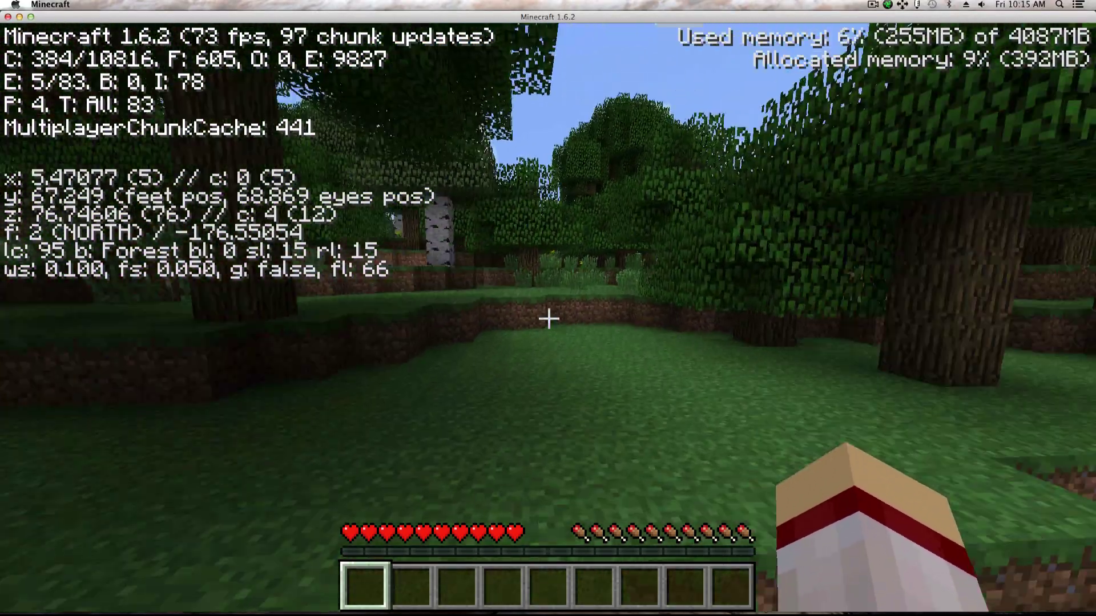
{"action": "key", "text": "w"}
{"action": "key", "text": "space"}
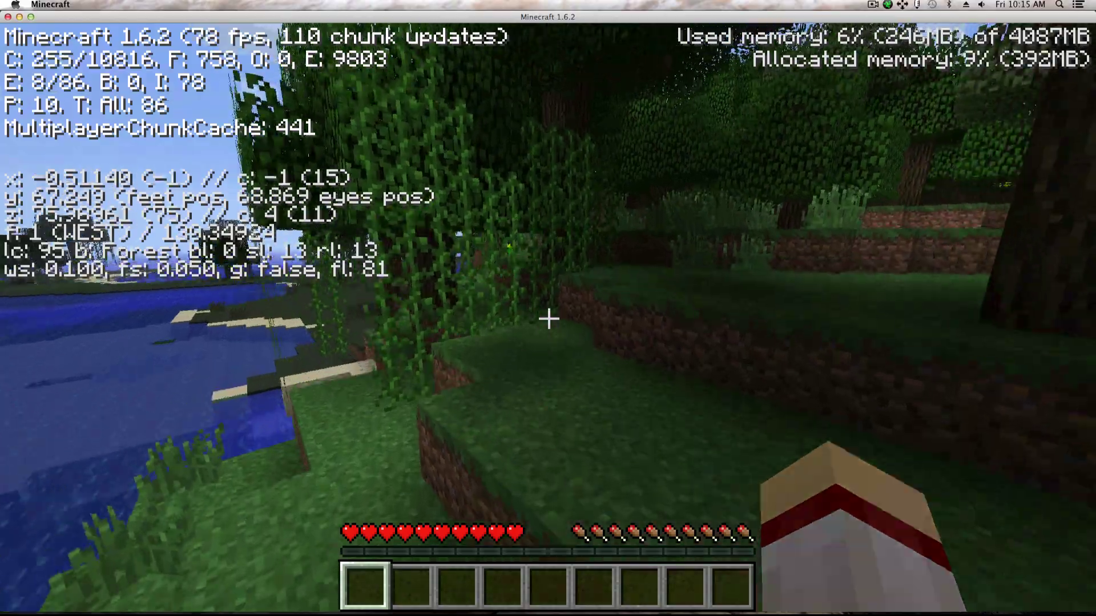
{"action": "key", "text": "w"}
{"action": "key", "text": "space"}
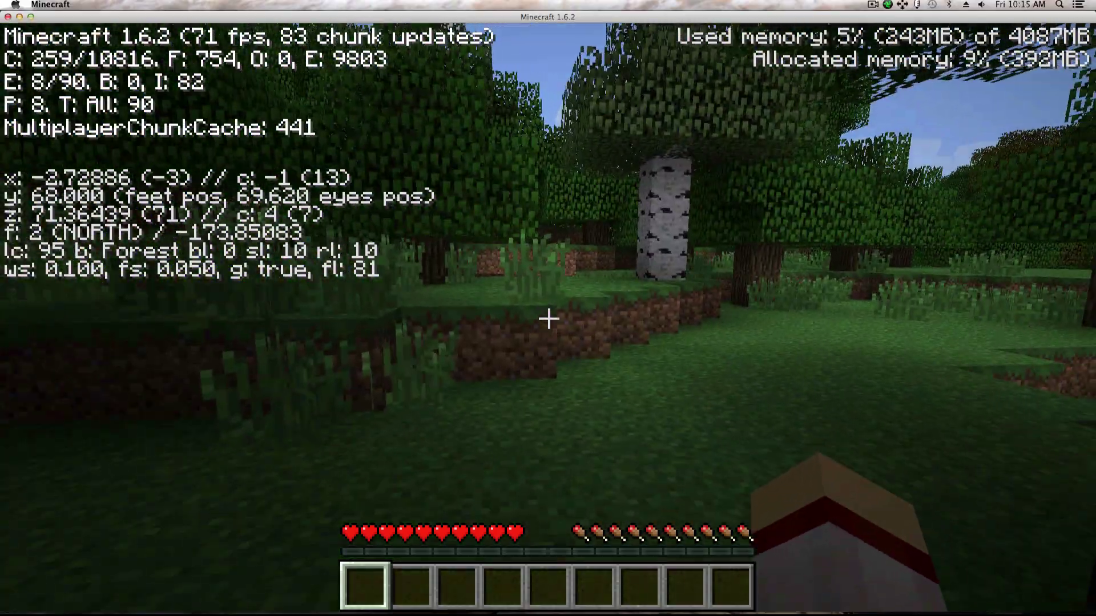
{"action": "key", "text": "w"}
{"action": "key", "text": "space"}
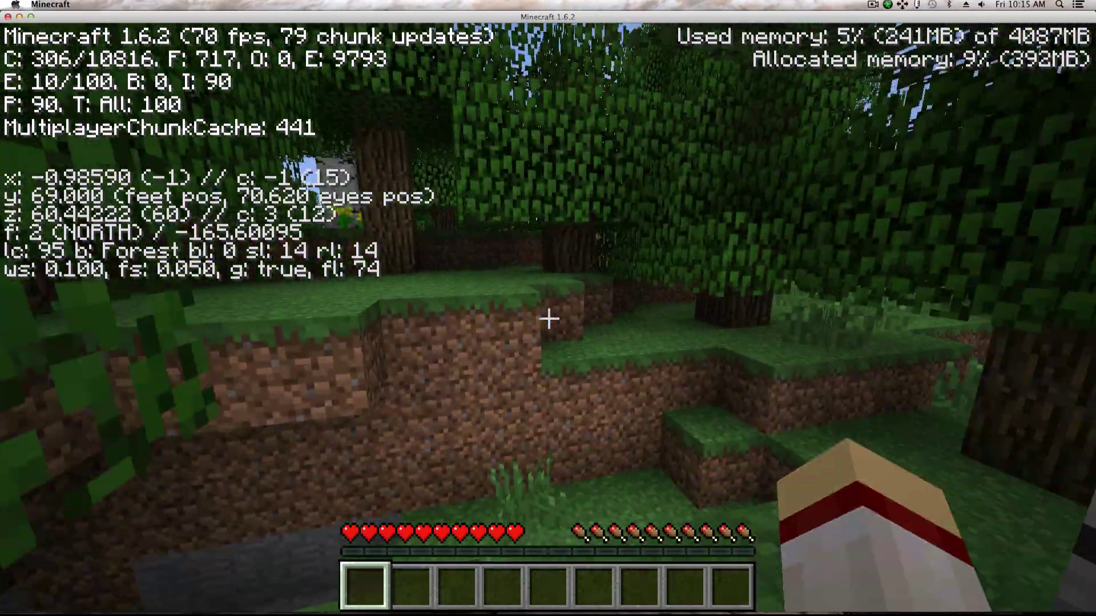
{"action": "key", "text": "w"}
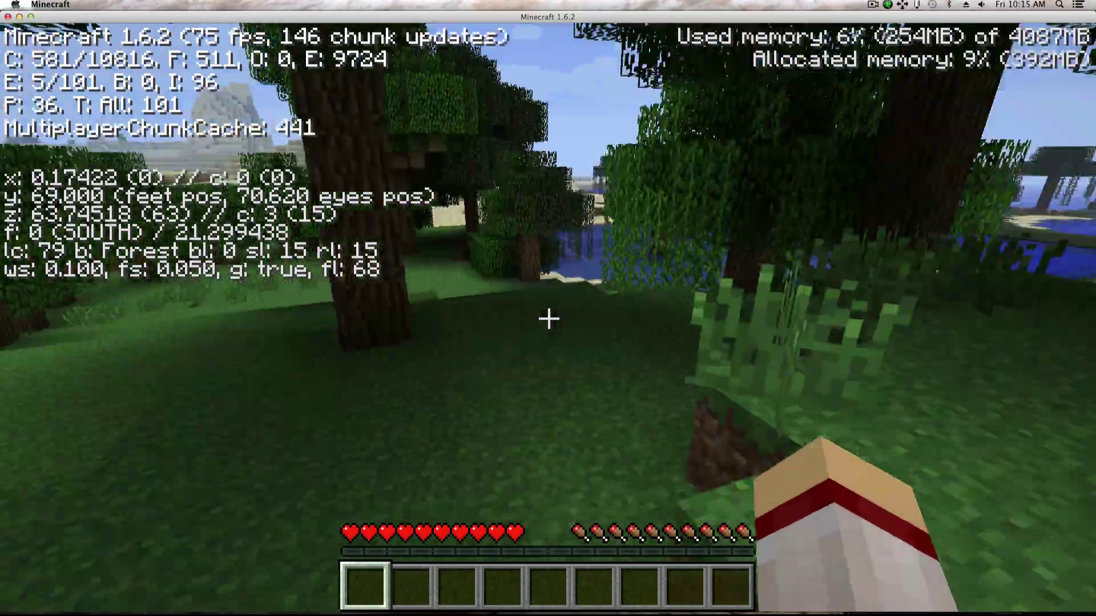
{"action": "key", "text": "space"}
{"action": "key", "text": "w"}
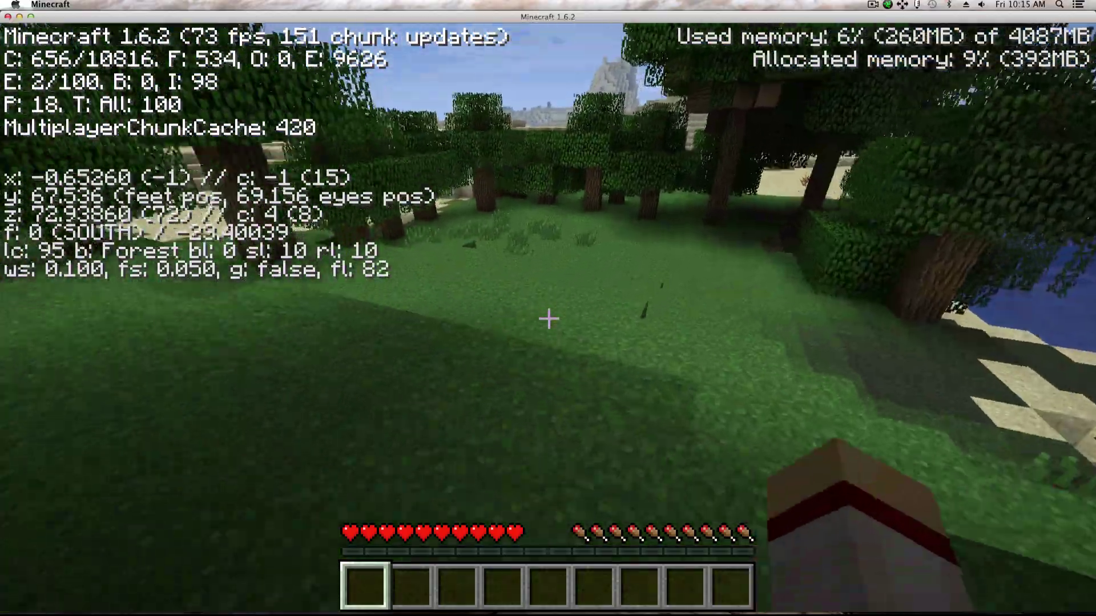
{"action": "key", "text": "w"}
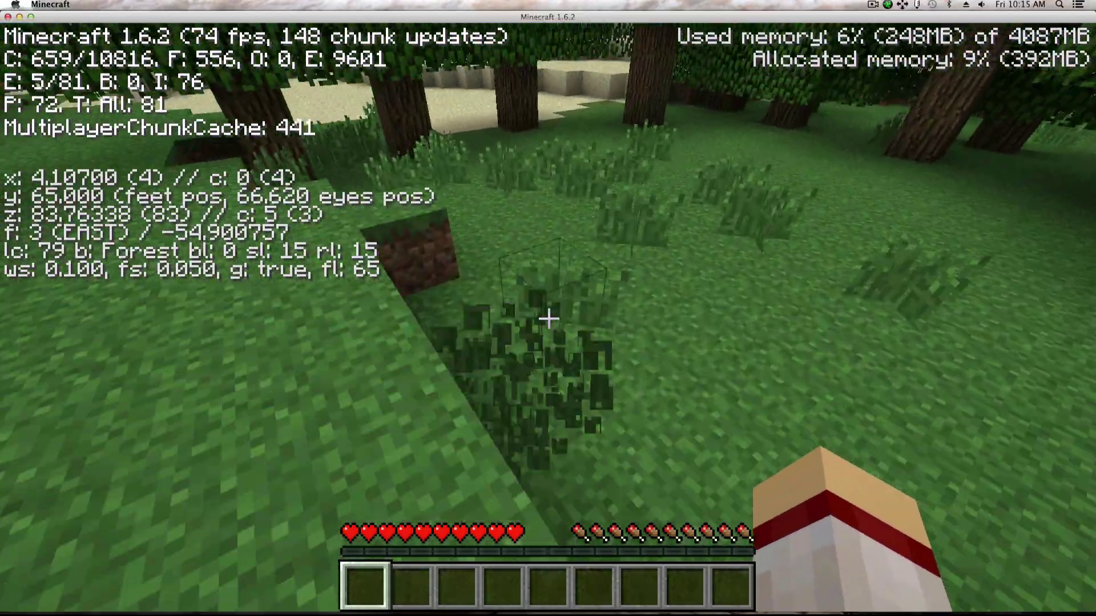
{"action": "key", "text": "w"}
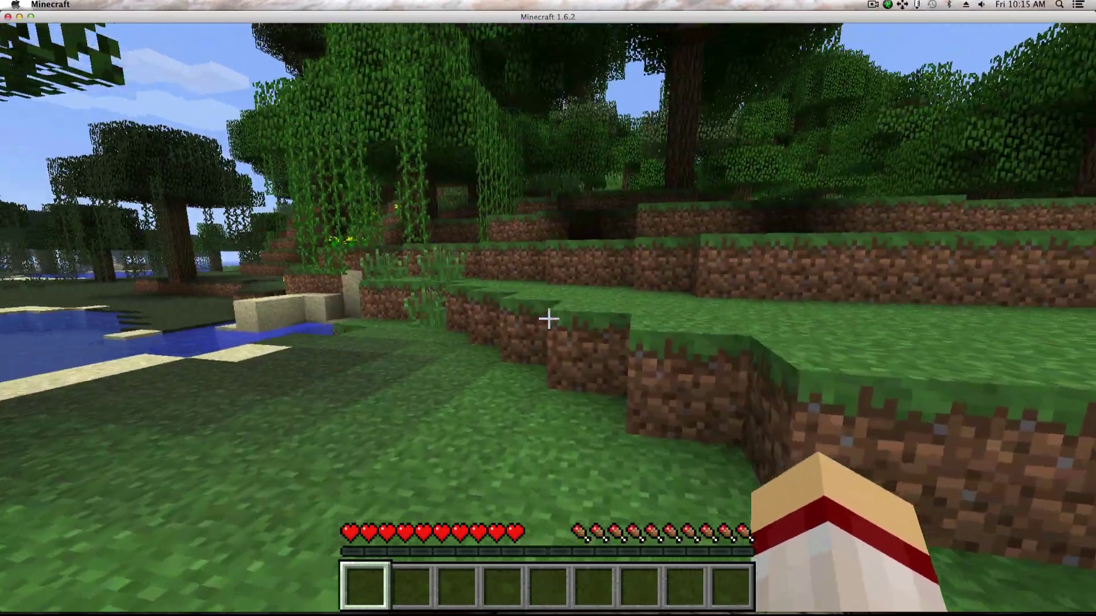
{"action": "key", "text": "w"}
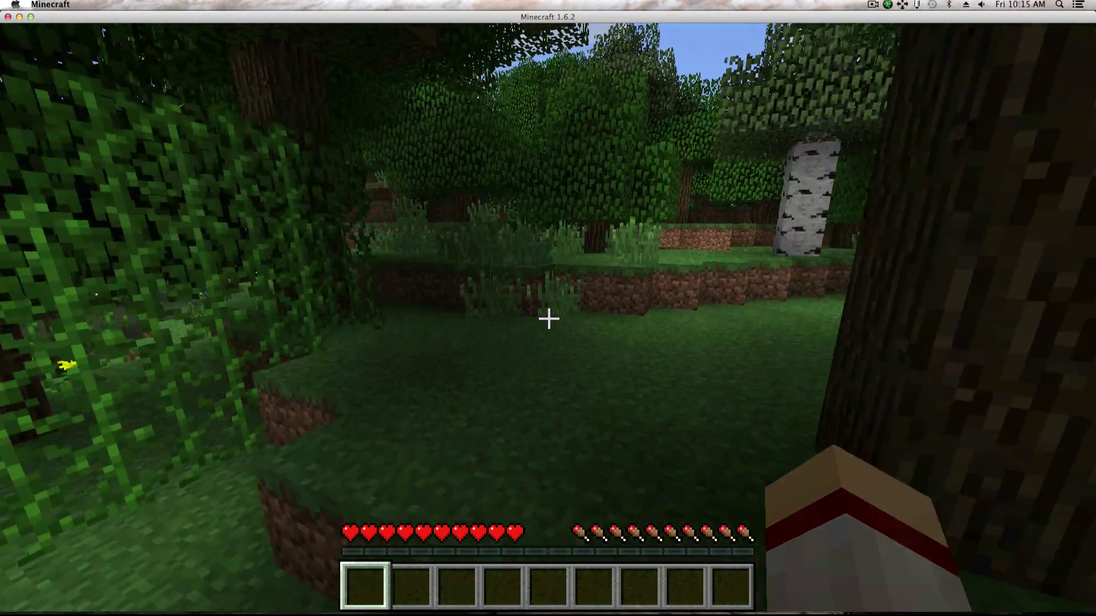
{"action": "left_click", "coordinate": [549, 319]}
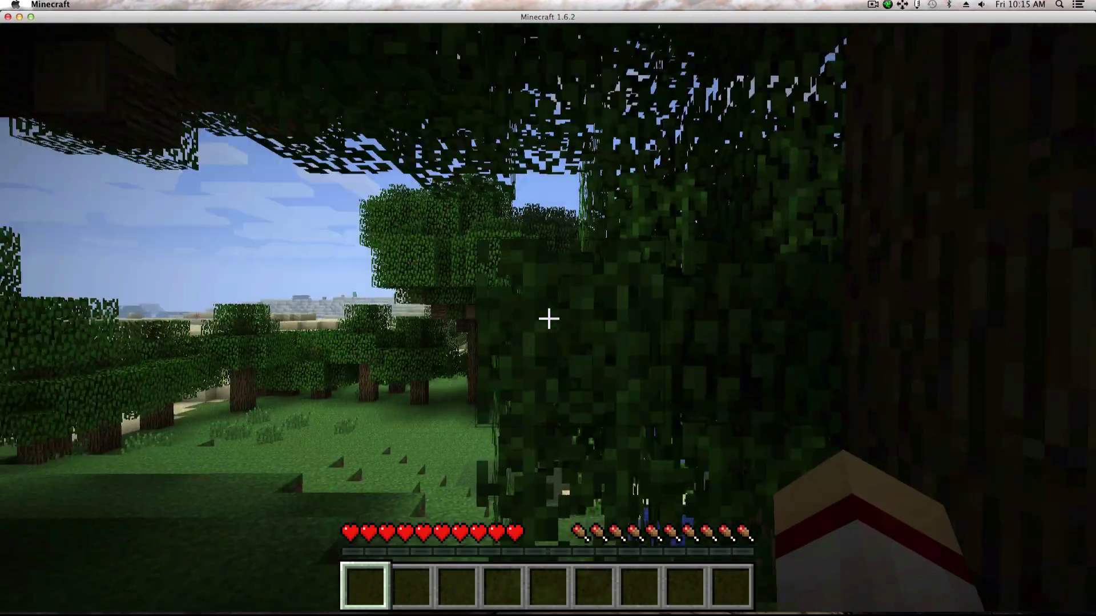
{"action": "left_click", "coordinate": [548, 318]}
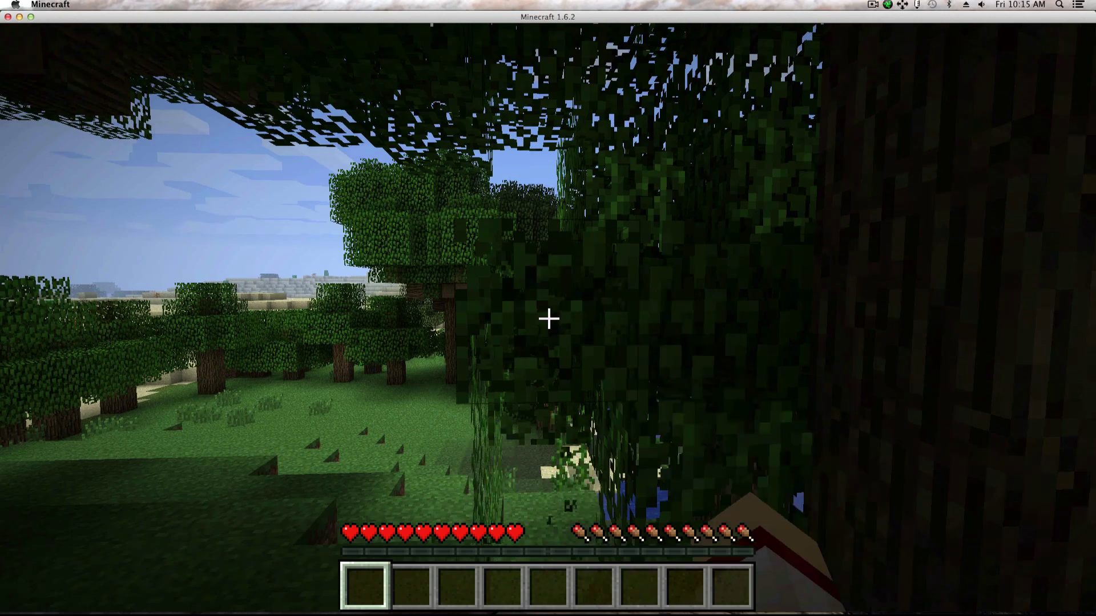
{"action": "left_click", "coordinate": [549, 319]}
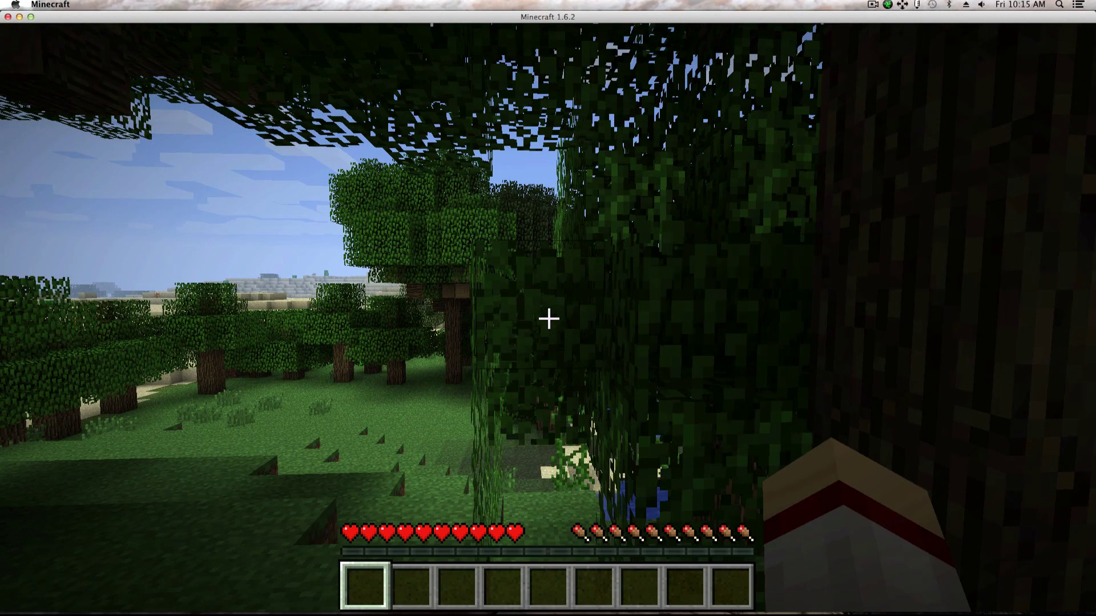
{"action": "left_click", "coordinate": [549, 318]}
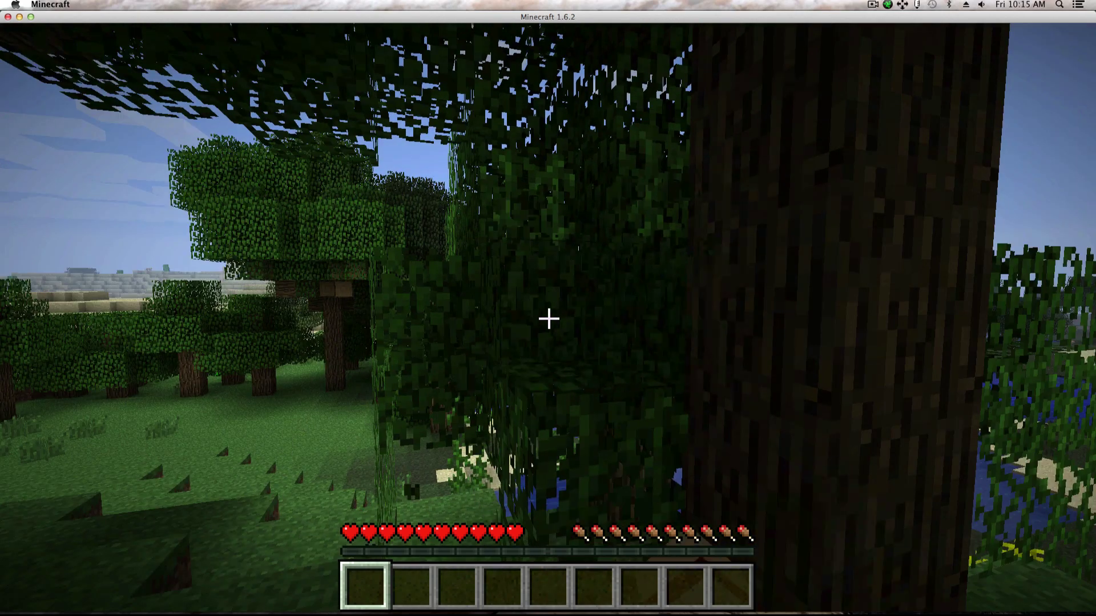